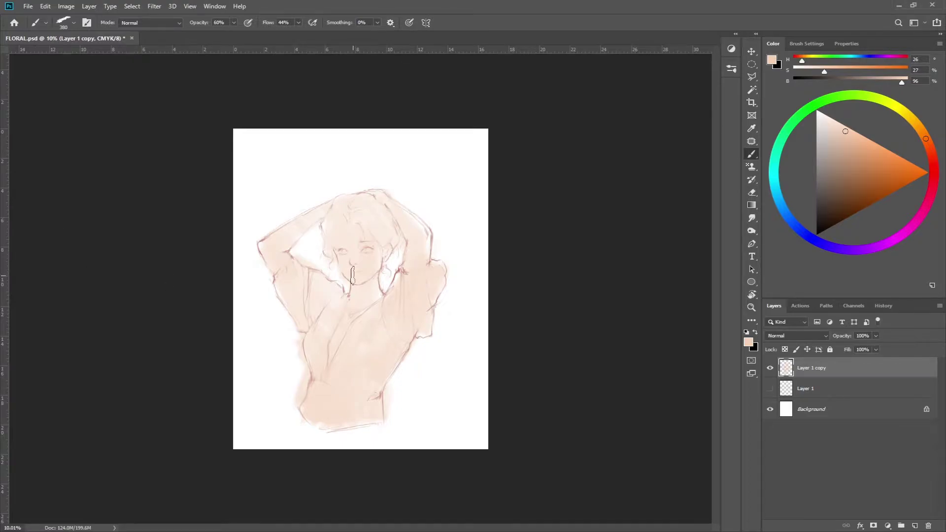
- Choose a darker pink and shade the raised forearm, neck and chest
left_click_drag(926, 138, 931, 153)
left_click(852, 150)
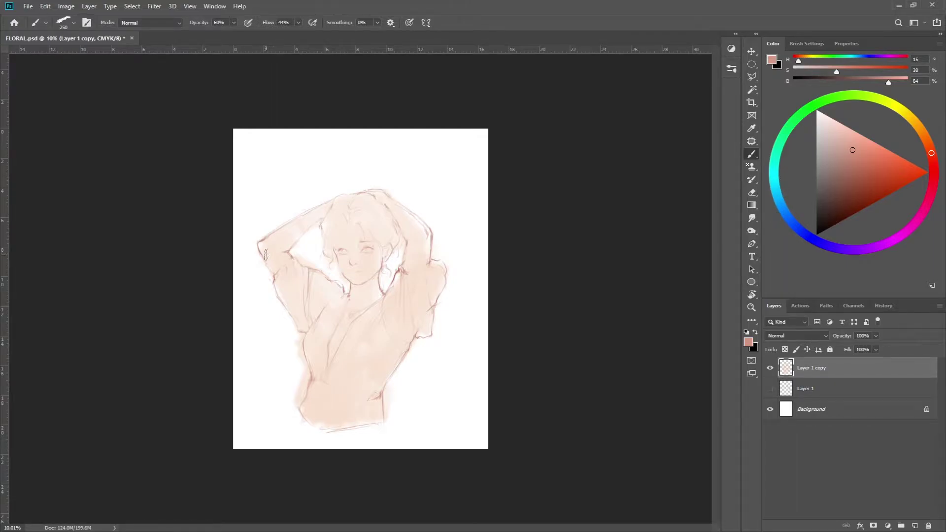
mouse_move(265, 255)
left_mouse_down()
mouse_move(306, 243)
mouse_move(283, 262)
left_mouse_up()
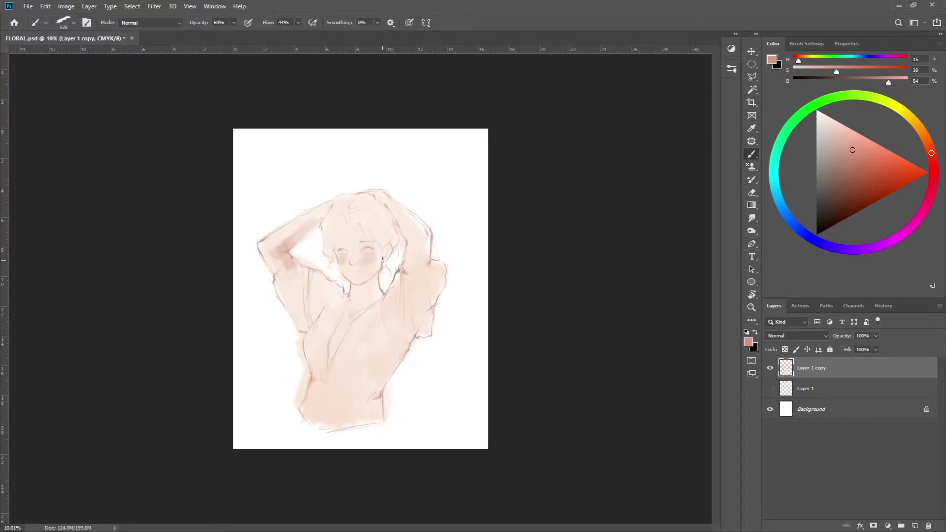
key("bracketright")
key("bracketright")
key("bracketright")
key("bracketright")
key("bracketright")
key("bracketright")
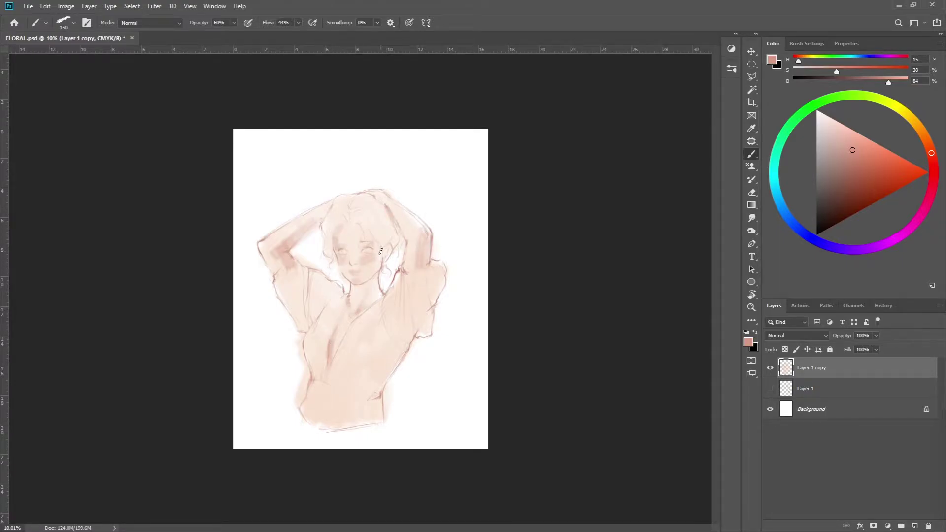
mouse_move(356, 279)
left_mouse_down()
mouse_move(369, 306)
mouse_move(345, 339)
left_mouse_up()
- Soften the pink shading with Smudge and sample a more saturated pink
left_click(362, 260, "alt")
key("r")
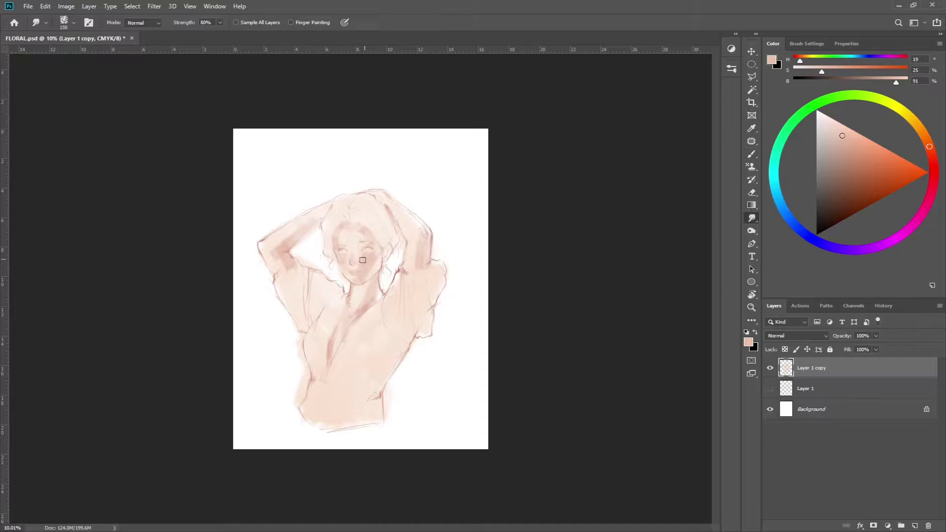
key("b")
key("F5")
key("F5")
left_click(373, 265, "alt")
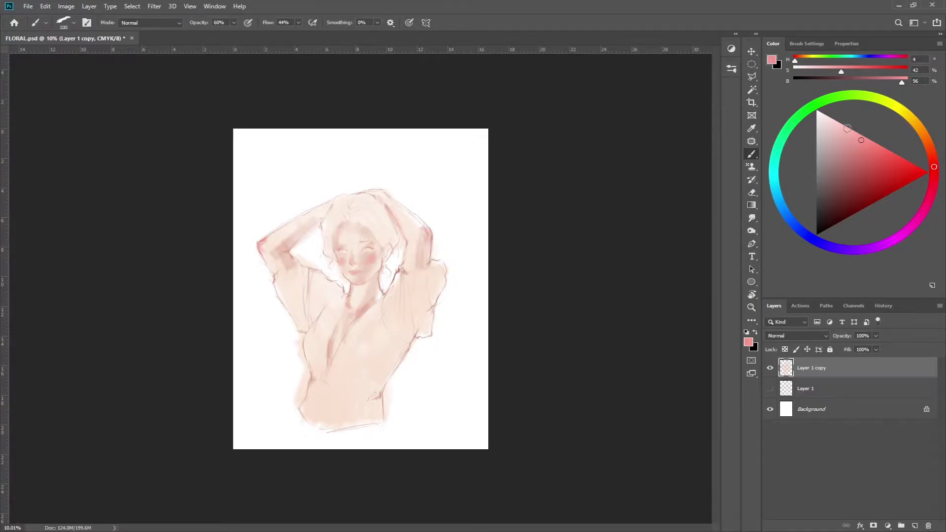
scroll(359, 265, "up", 3)
- Paint a grey-blue iris in the left eye and sample reddish-brown and pink face tones
left_click_drag(326, 233, 330, 235)
left_click(333, 232, "alt")
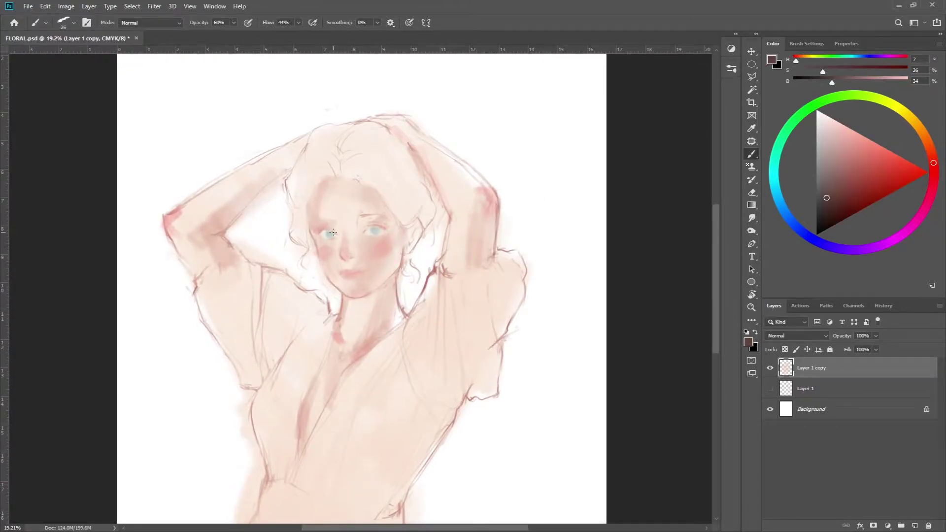
left_click(362, 239, "alt")
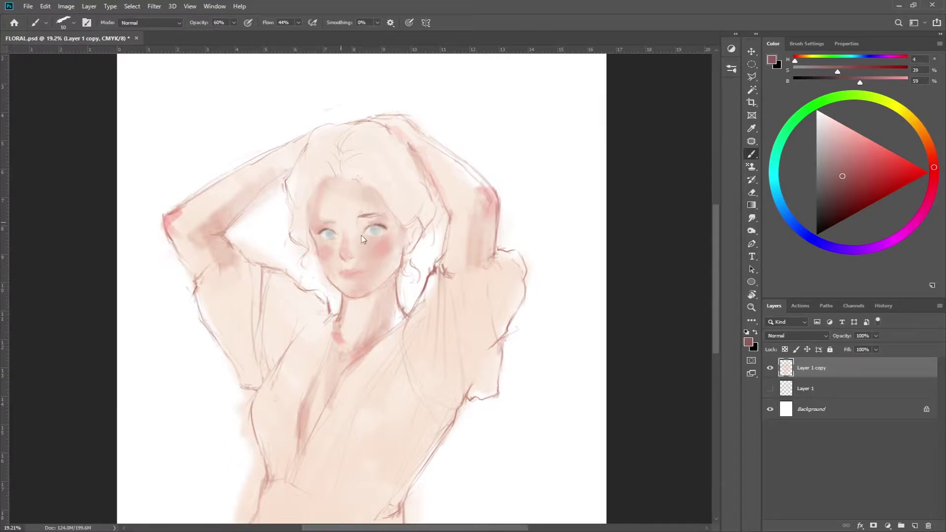
left_click(314, 225, "alt")
key("F5")
key("F5")
scroll(339, 255, "up", 3)
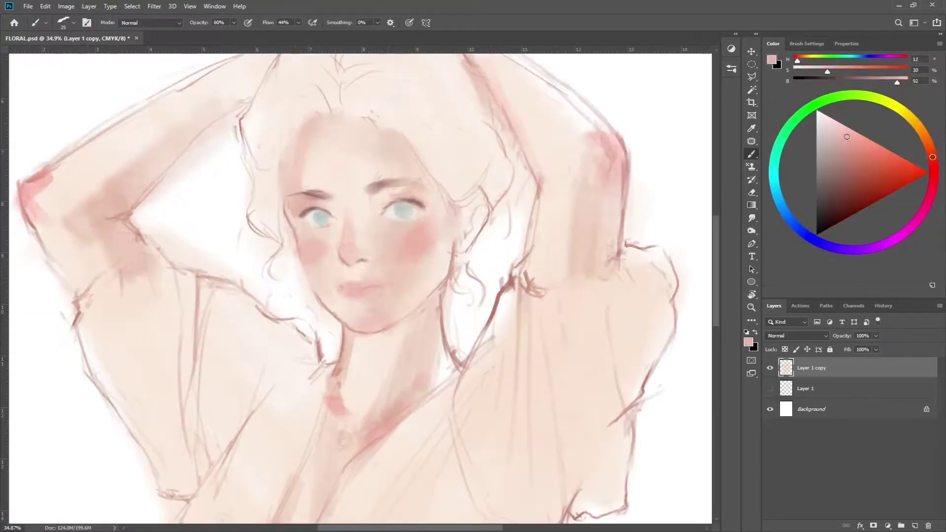
- Paint fuller rosy lips using sampled rose and soft pink tones
left_click(363, 260, "alt")
scroll(360, 258, "up", 1)
scroll(357, 258, "up", 1)
scroll(354, 257, "up", 1)
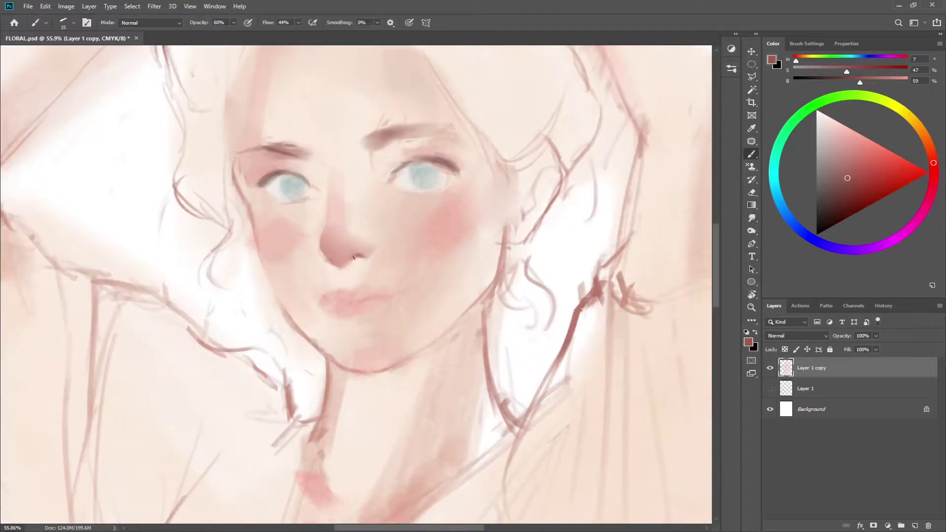
scroll(354, 257, "down", 2)
left_click(354, 261, "alt")
scroll(375, 271, "down", 1)
scroll(394, 281, "up", 1)
left_click(399, 283, "alt")
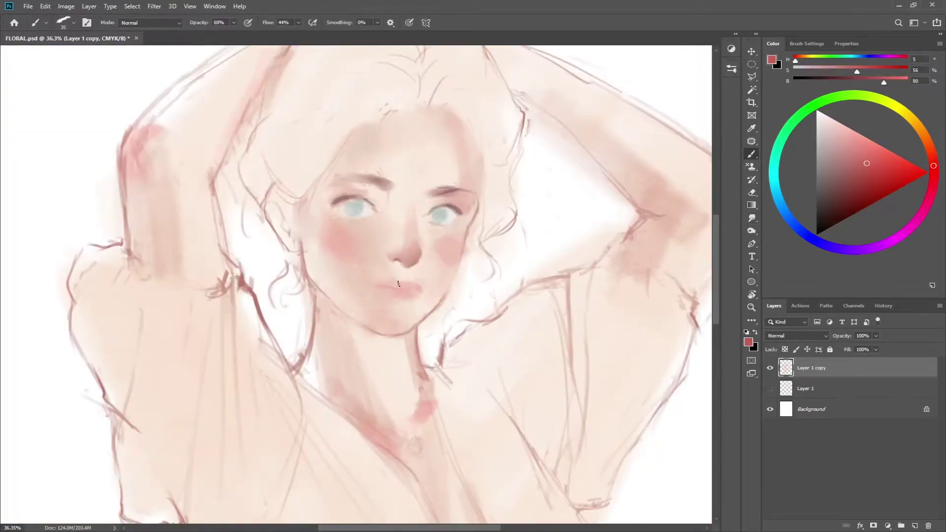
left_click(396, 289, "alt")
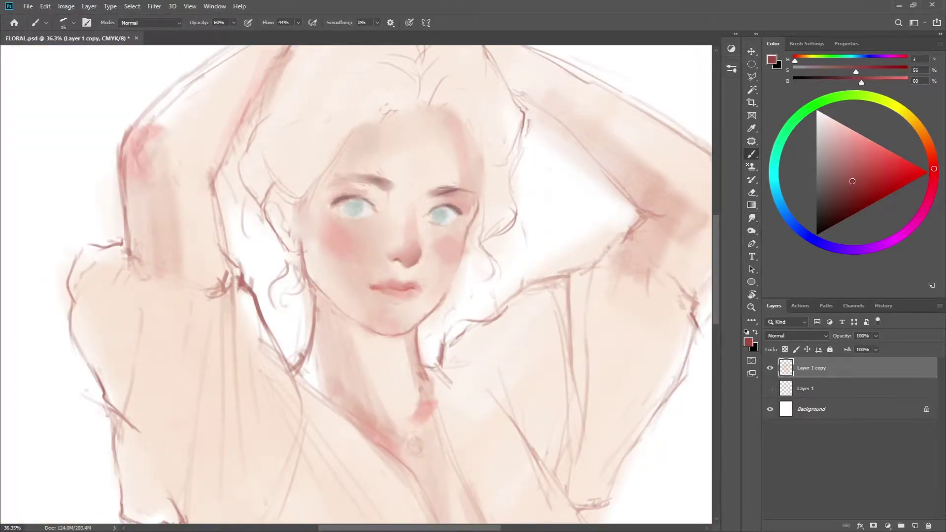
scroll(424, 212, "down", 2)
left_click(429, 193, "alt")
- Blend the face colours with Smudge, then sample brownish tones near the eyes for the brows
key("r")
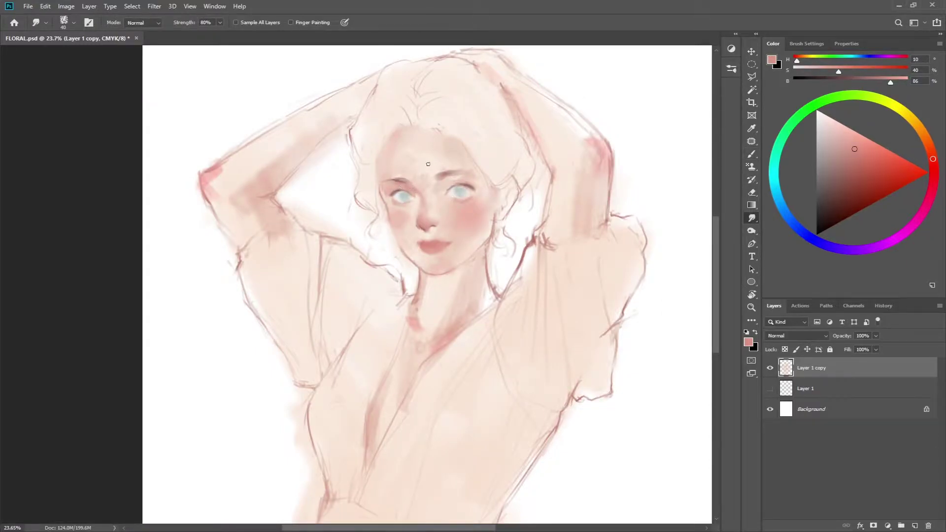
key("b")
left_click(527, 236, "alt")
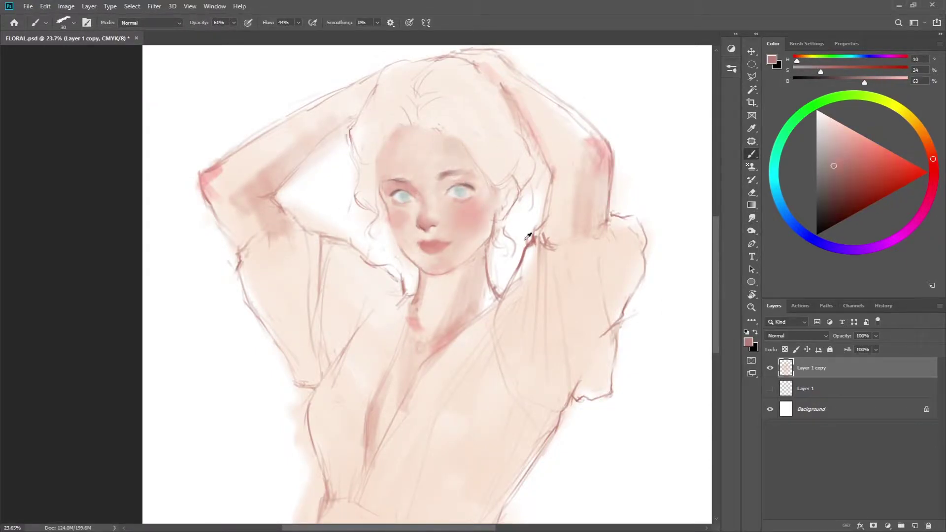
key("bracketright")
key("bracketright")
key("bracketright")
left_click(384, 190, "alt")
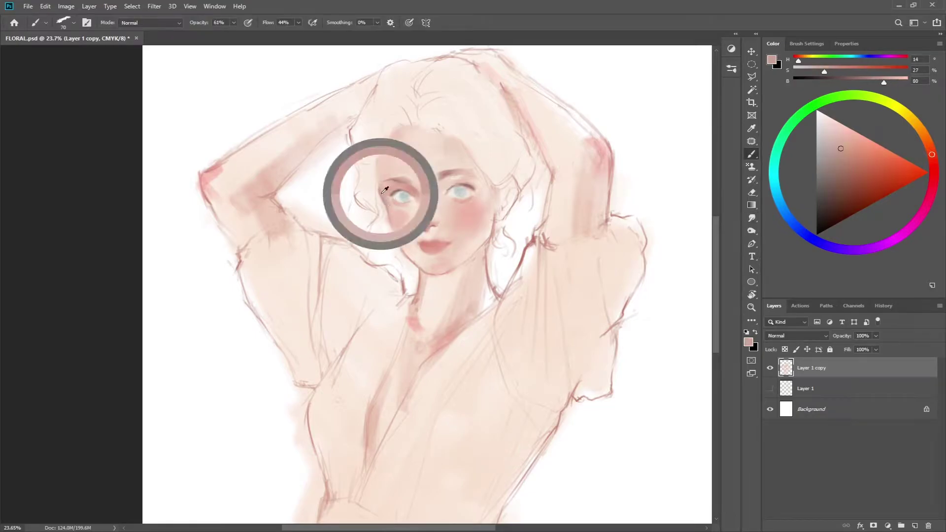
key("bracketright")
key("bracketright")
- Paint dark brown strands at the parting, temples and along the hairline with a small brush
left_click(384, 187, "alt")
scroll(416, 164, "down", 1)
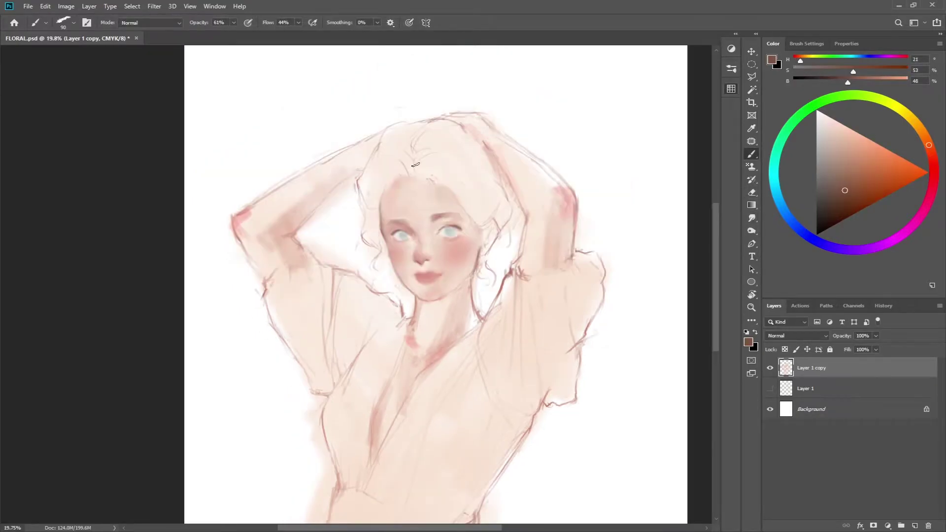
key("bracketleft")
key("bracketleft")
key("bracketleft")
mouse_move(419, 122)
left_mouse_down()
mouse_move(412, 163)
mouse_move(367, 172)
mouse_move(515, 224)
left_mouse_up()
left_click_drag(416, 122, 377, 143)
left_click_drag(379, 137, 357, 217)
left_click_drag(380, 172, 367, 246)
left_click_drag(451, 179, 480, 222)
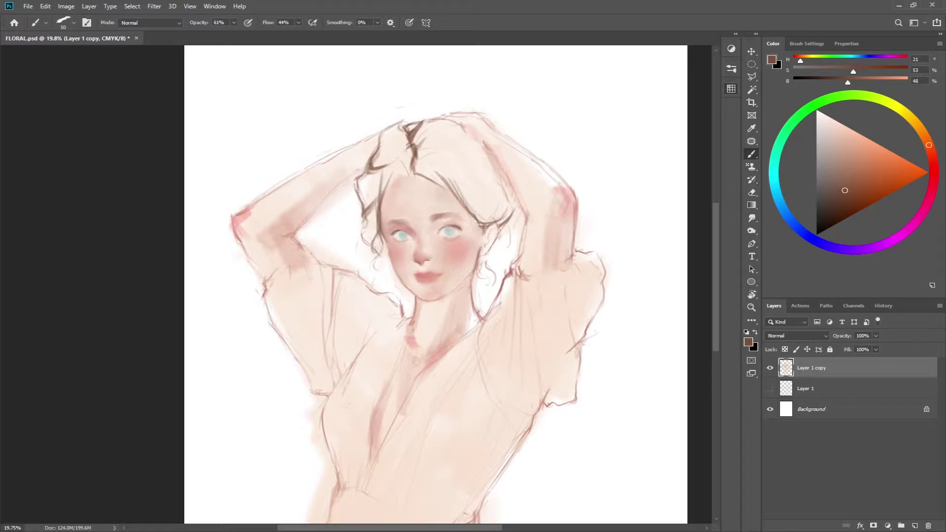
- Fill the hair mass with broad ash-grey strokes and darker strands at the crown
key("bracketright")
key("bracketright")
mouse_move(408, 131)
left_mouse_down()
mouse_move(381, 158)
mouse_move(380, 212)
left_mouse_up()
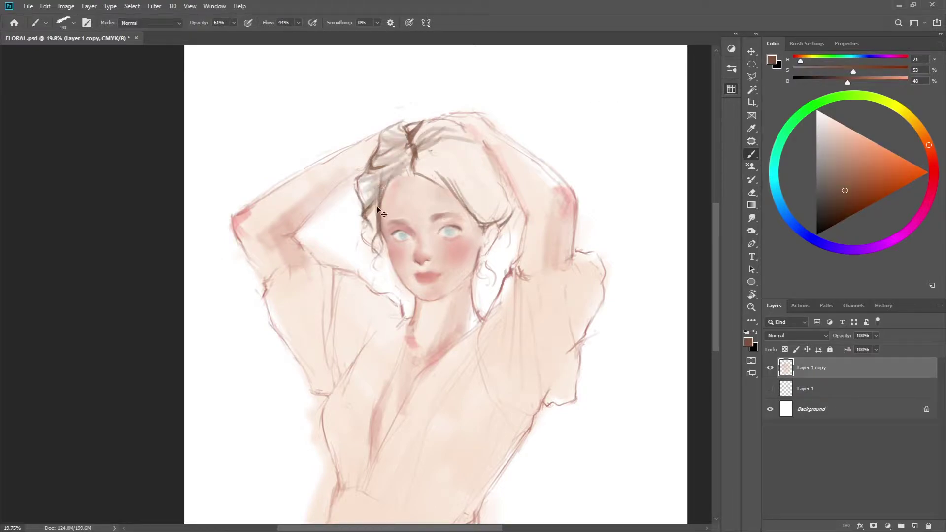
left_click_drag(433, 172, 414, 192)
left_click_drag(487, 129, 468, 207)
left_click_drag(394, 133, 365, 192)
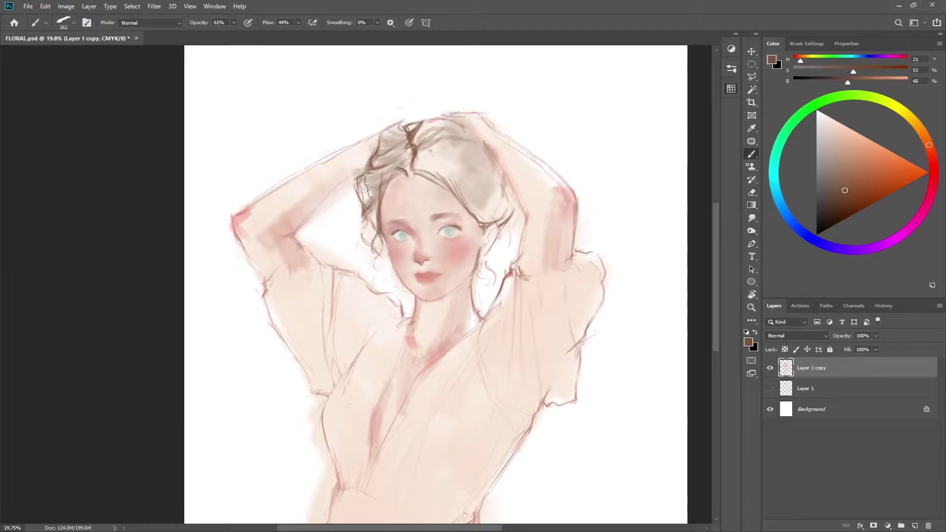
mouse_move(502, 157)
left_mouse_down()
mouse_move(458, 192)
mouse_move(463, 222)
left_mouse_up()
left_click_drag(439, 118, 375, 237)
key("r")
key("F5")
scroll(374, 165, "down", 1)
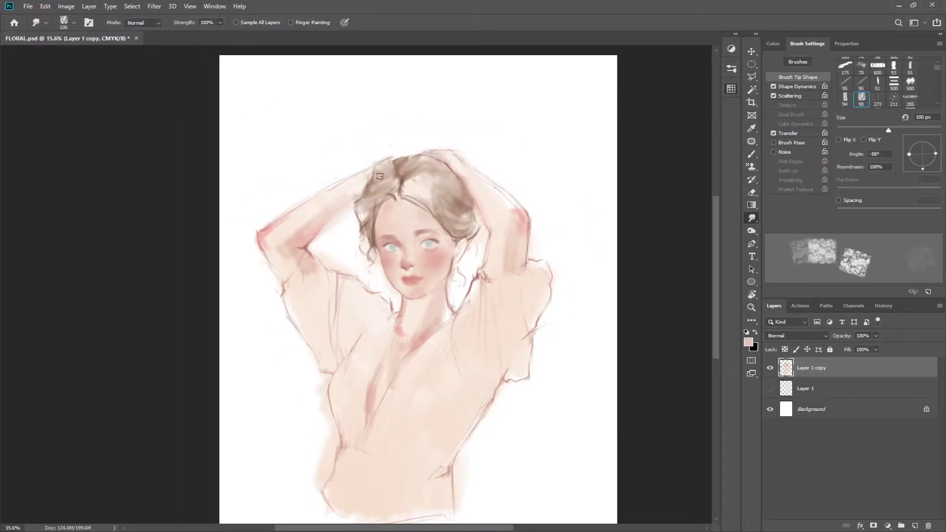
- Zoom in on the face and dab a light skin-tone highlight on the nose tip
scroll(463, 273, "up", 5)
key("F5")
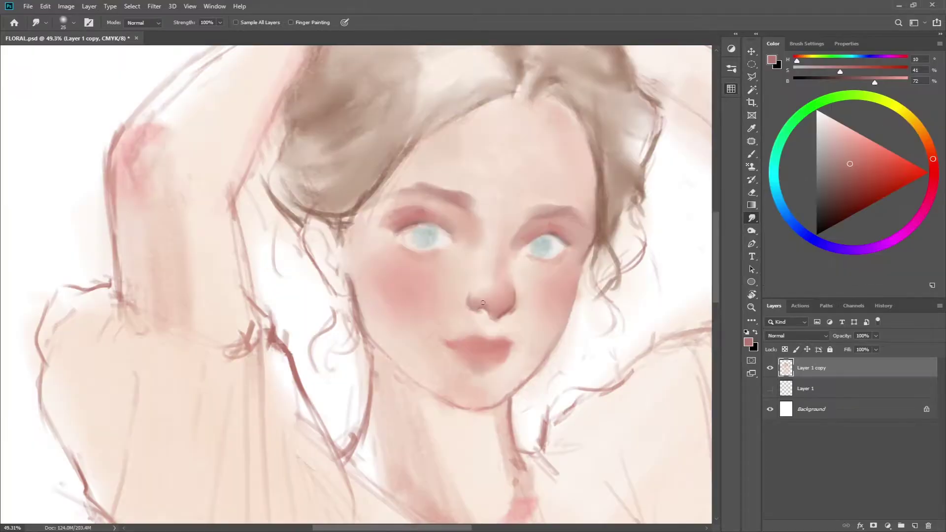
key("b")
scroll(500, 295, "down", 3)
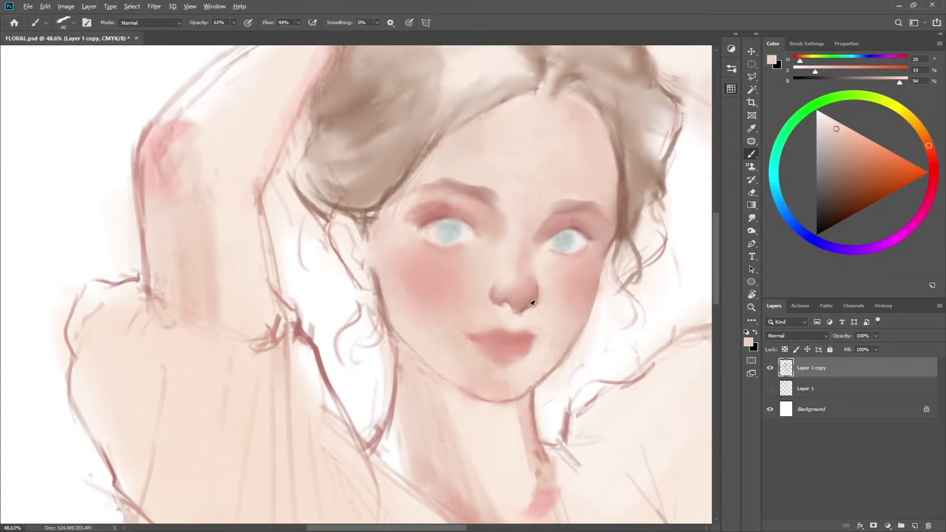
left_click(566, 273, "alt")
scroll(566, 276, "down", 1)
scroll(566, 294, "up", 4)
left_click(588, 297)
- Shade the nose and nostrils in red-brown with a smaller brush
left_click(570, 306, "alt")
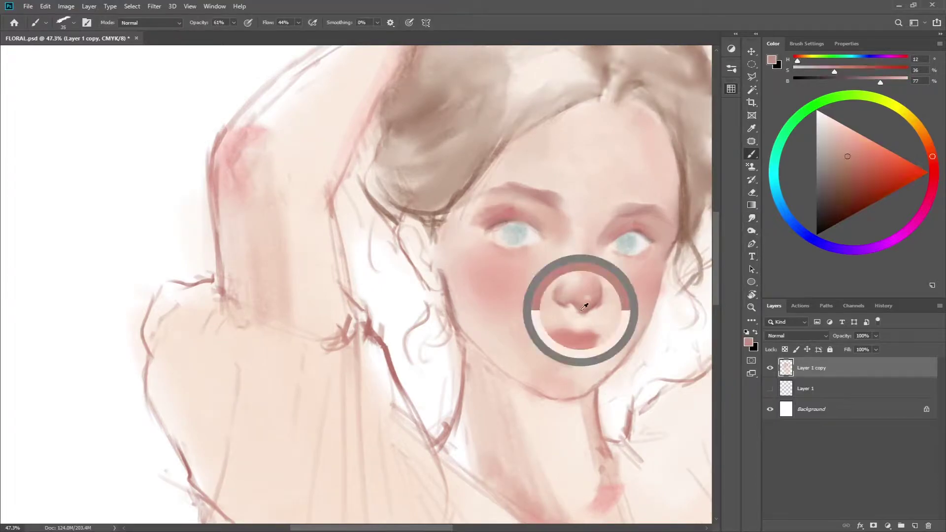
key("bracketleft")
left_click(567, 305, "alt")
key("bracketright")
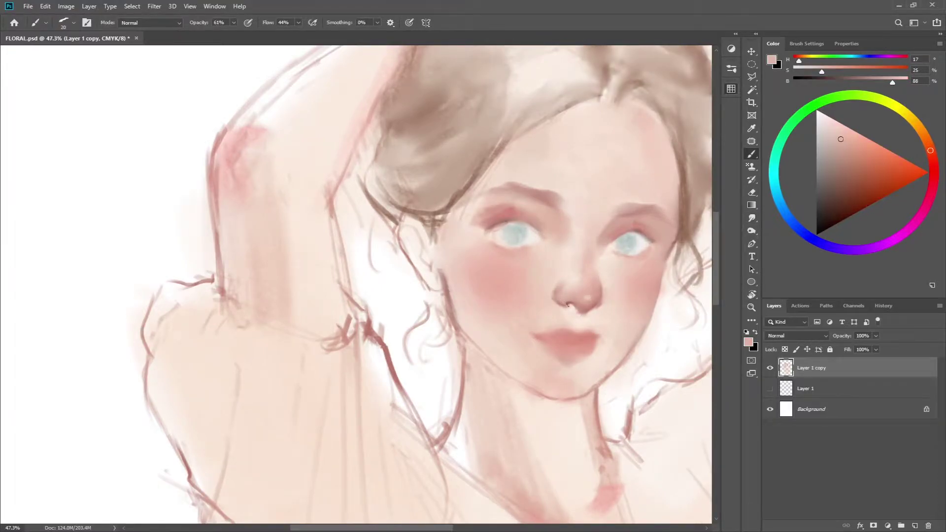
key("bracketright")
left_click(570, 291, "alt")
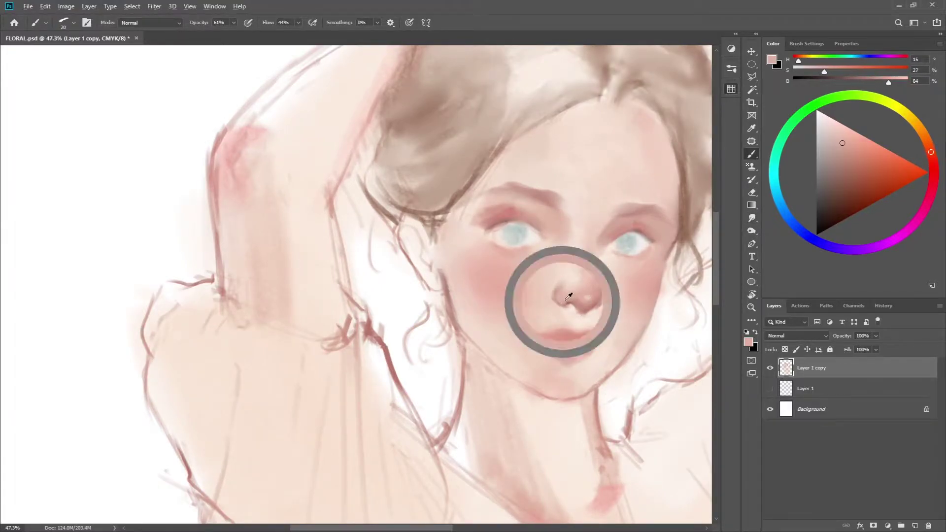
- Warm and darken both eyelids with sampled red-brown and lighter tones
left_click(650, 242, "alt")
key("bracketleft")
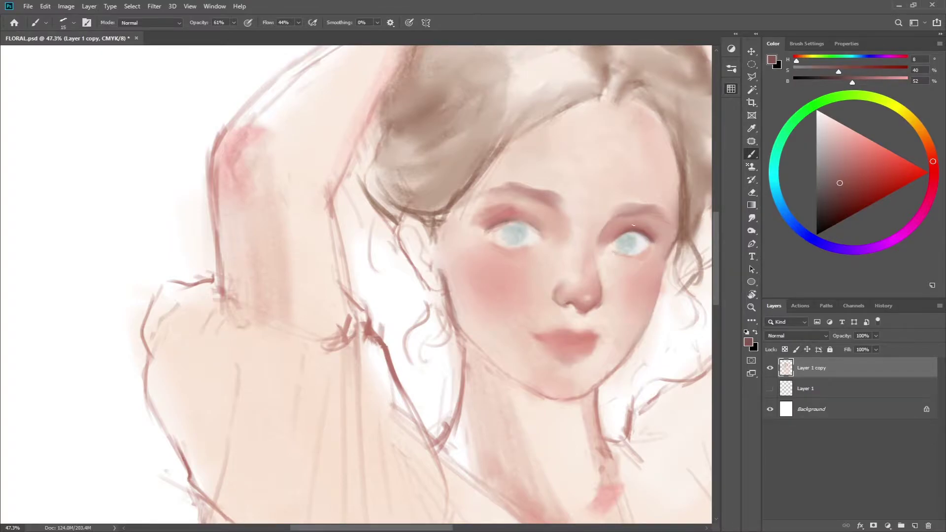
left_click(648, 236, "alt")
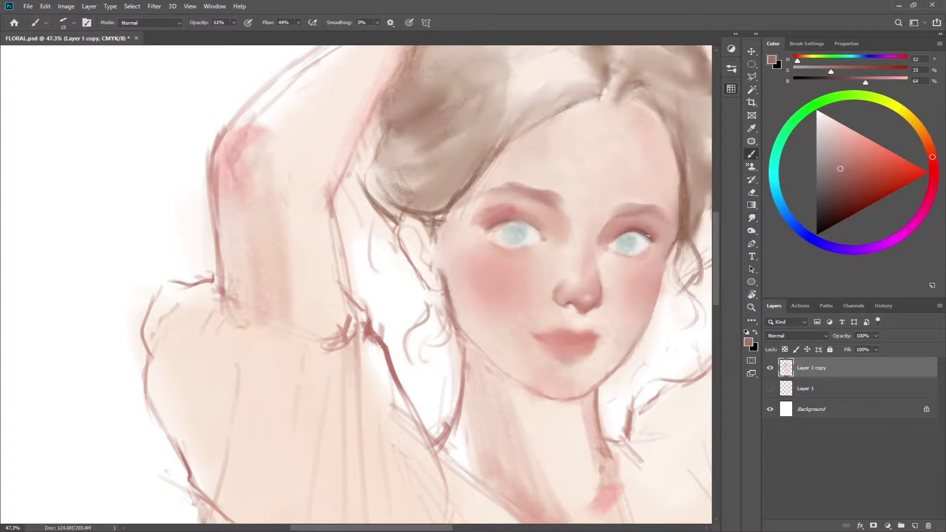
left_click(508, 222, "alt")
key("bracketright")
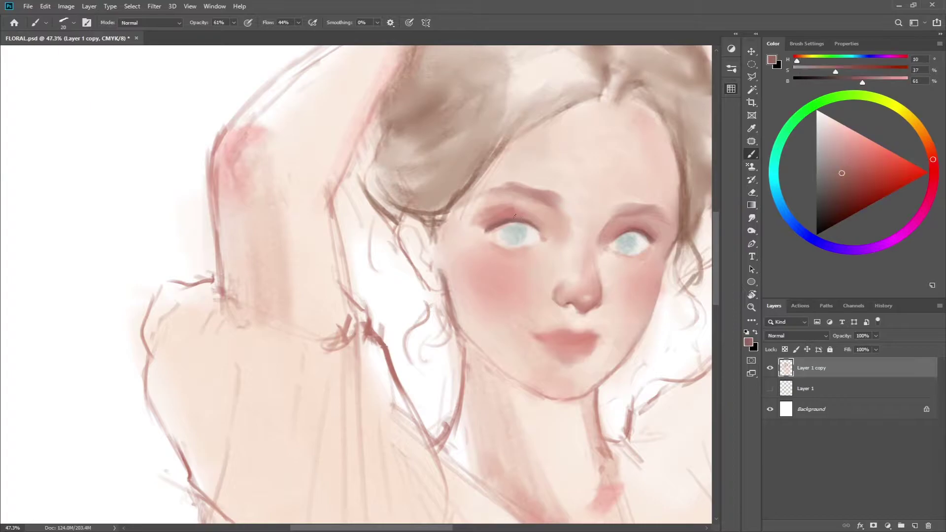
left_click(546, 224, "alt")
key("bracketright")
key("bracketright")
key("bracketright")
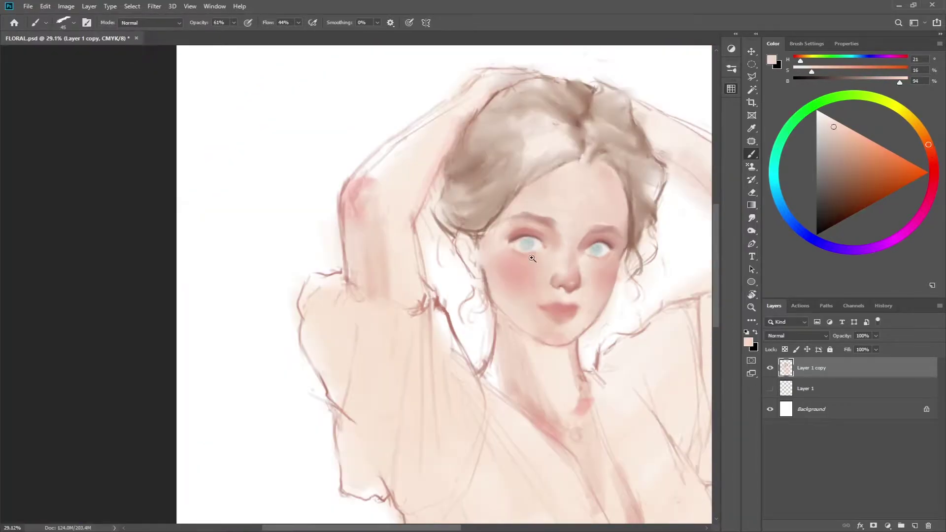
- Sample eyelid skin tones and size a full-opacity brush for the eye area
key("bracketright")
left_click(548, 213, "alt")
key("bracketleft")
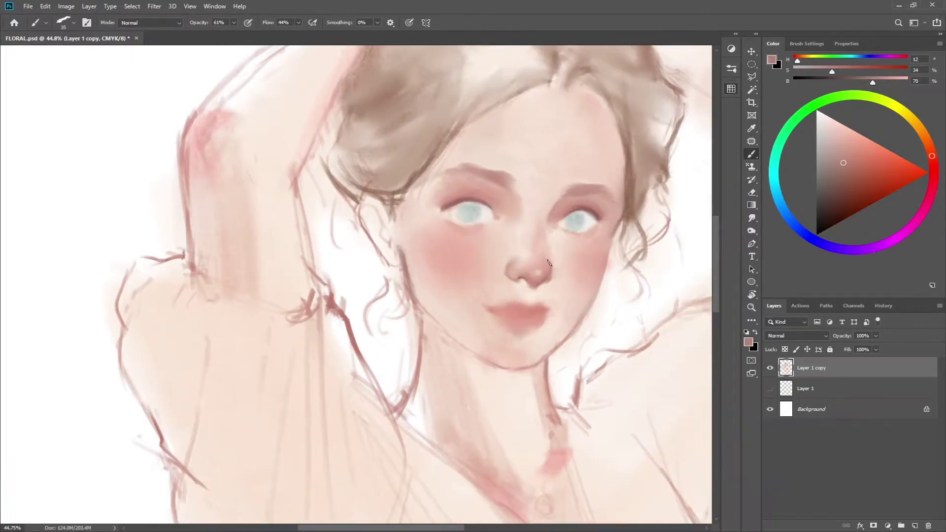
key("0")
left_click(550, 265, "alt")
scroll(542, 261, "down", 3)
scroll(513, 246, "up", 2)
key("bracketright")
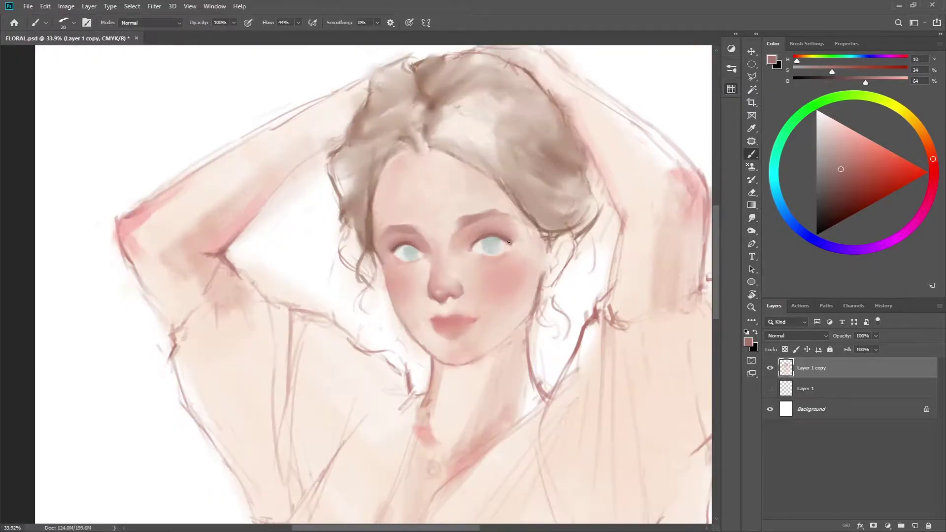
scroll(397, 247, "up", 1)
key("bracketright")
- Paint soft pink onto the face around the eyes using sampled cheek tones
left_click(520, 230, "alt")
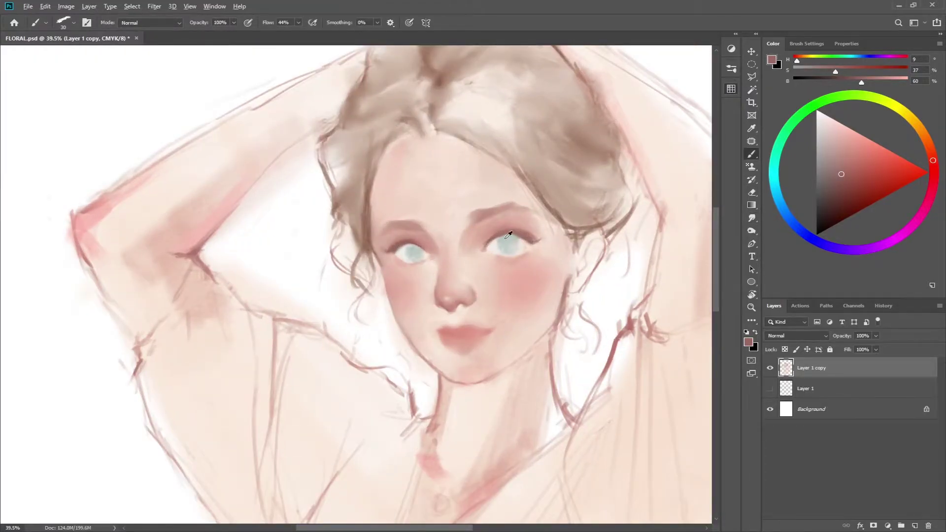
key("bracketleft")
left_click(509, 258, "alt")
left_click(415, 262, "alt")
key("bracketleft")
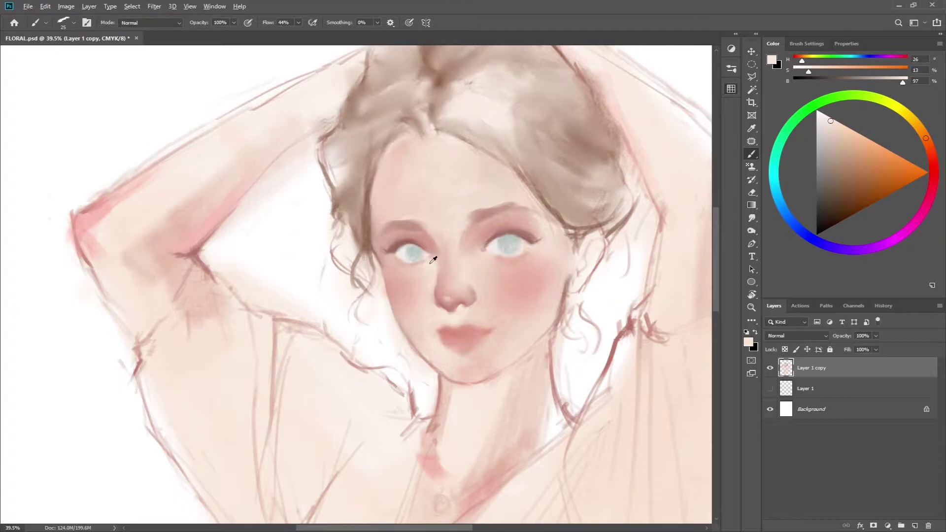
scroll(438, 273, "down", 3)
scroll(462, 285, "up", 3)
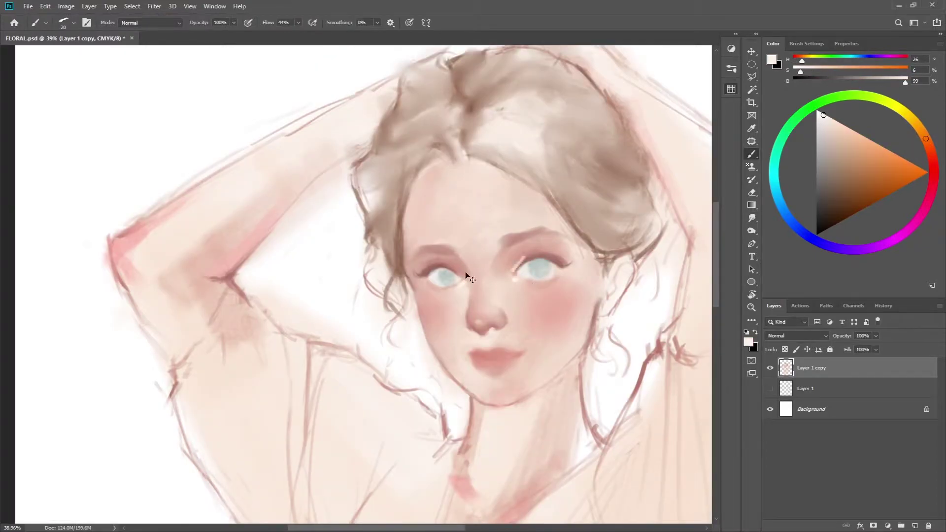
left_click(514, 267, "alt")
key("bracketright")
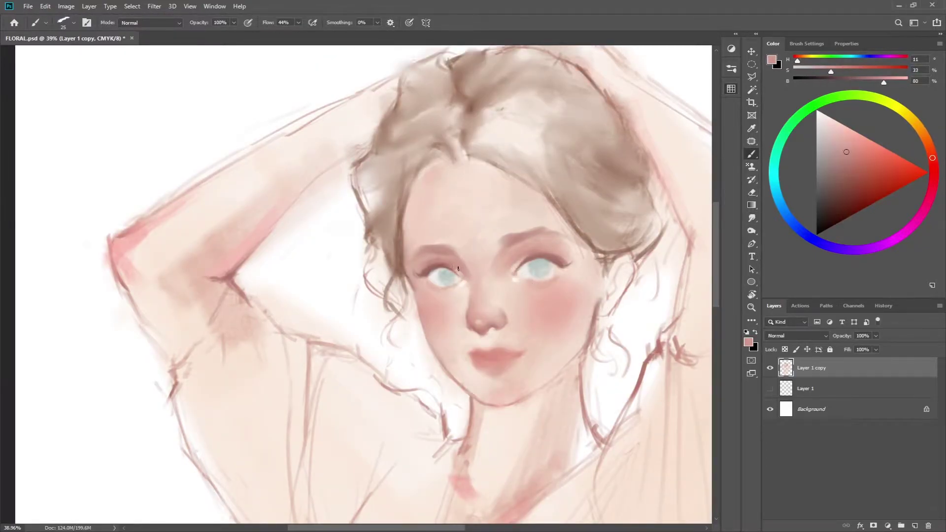
left_click(464, 267, "alt")
left_click(518, 262, "alt")
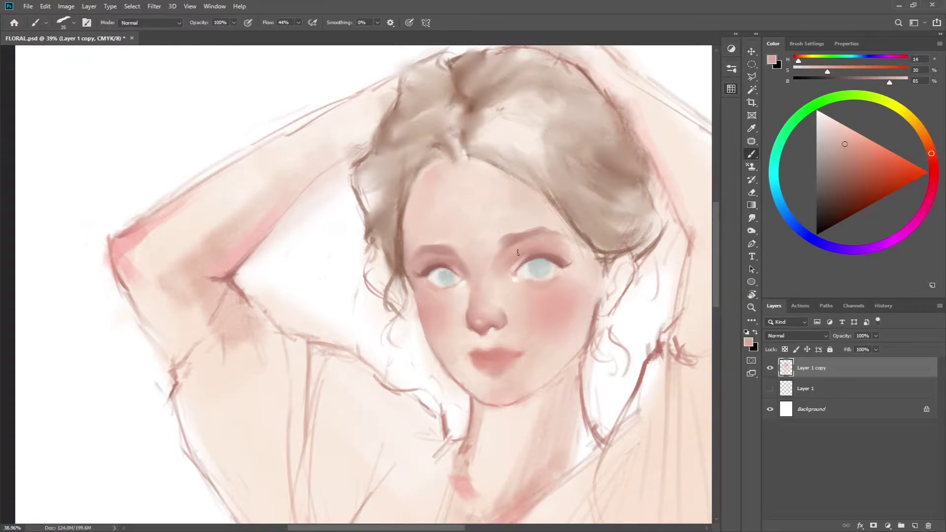
- Save the painting and paint light highlights around the eyes with a small brush
key("bracketleft")
key("bracketleft")
key("bracketleft")
key("8")
key("ctrl+s")
scroll(453, 233, "up", 2)
scroll(453, 233, "down", 3)
key("bracketright")
key("bracketright")
scroll(453, 233, "up", 3)
left_click(800, 100)
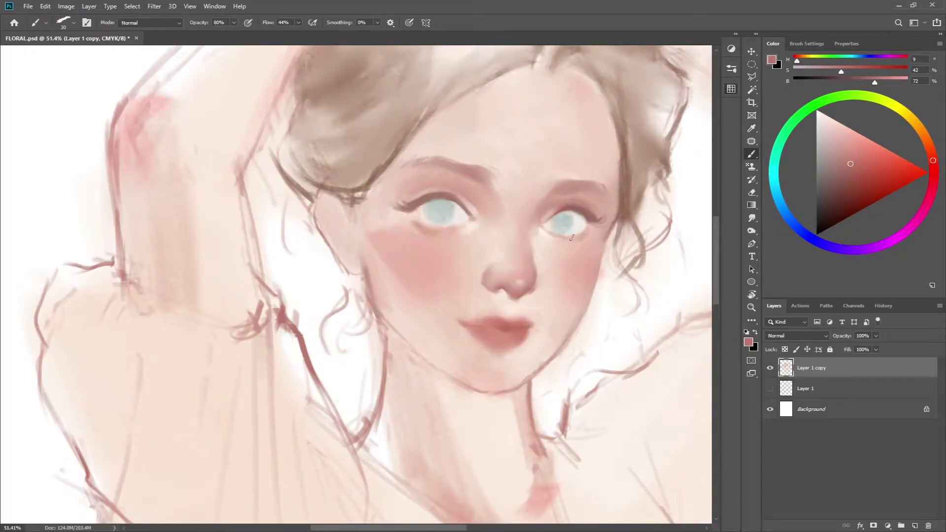
key("bracketleft")
left_click(591, 241, "alt")
left_click(437, 227, "alt")
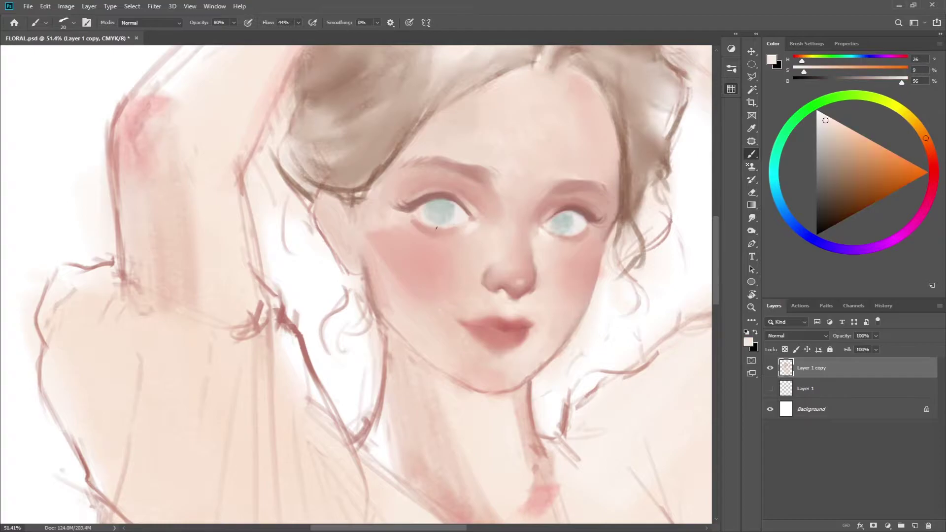
- Pick warmer skin, darker pink shadow and blue-grey iris colours for the eyes
left_click(543, 220, "alt")
left_click(544, 220, "alt")
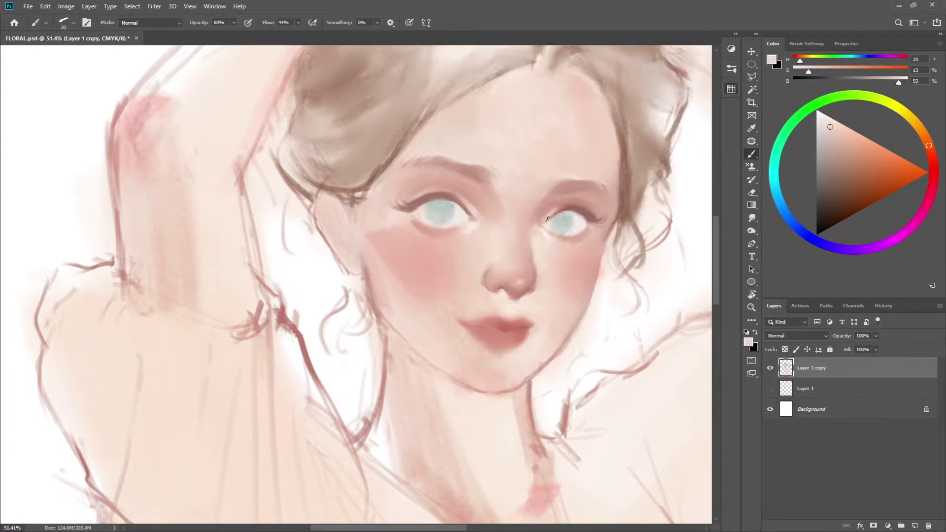
left_click(408, 201, "alt")
scroll(423, 197, "down", 1)
left_click(501, 225, "alt")
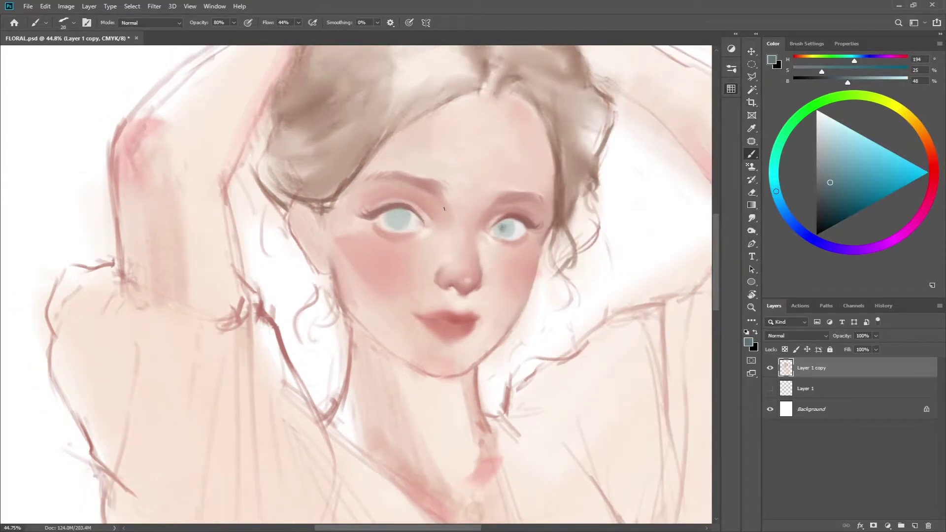
- Paint darker pink shading down the neck
scroll(395, 226, "down", 8)
left_click(380, 313, "alt")
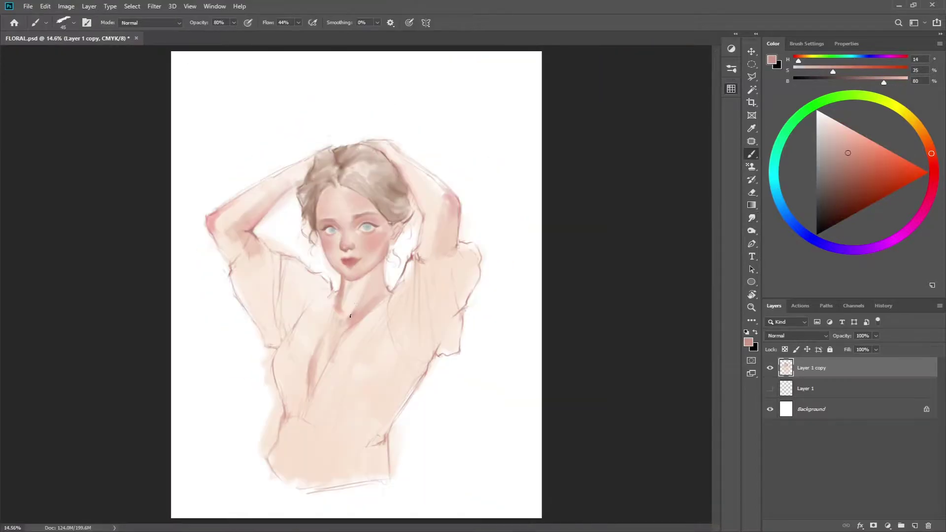
left_click_drag(367, 276, 376, 298)
key("bracketright")
key("bracketright")
key("bracketright")
left_click(377, 267, "alt")
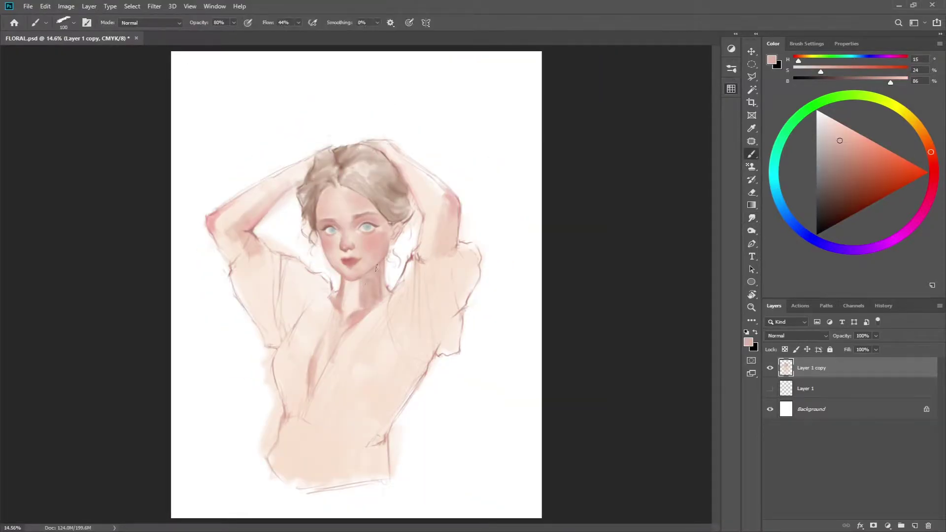
scroll(376, 267, "up", 3)
left_click(365, 298, "alt")
key("r")
- Paint light pink skin tone beside the neck
scroll(374, 319, "down", 6)
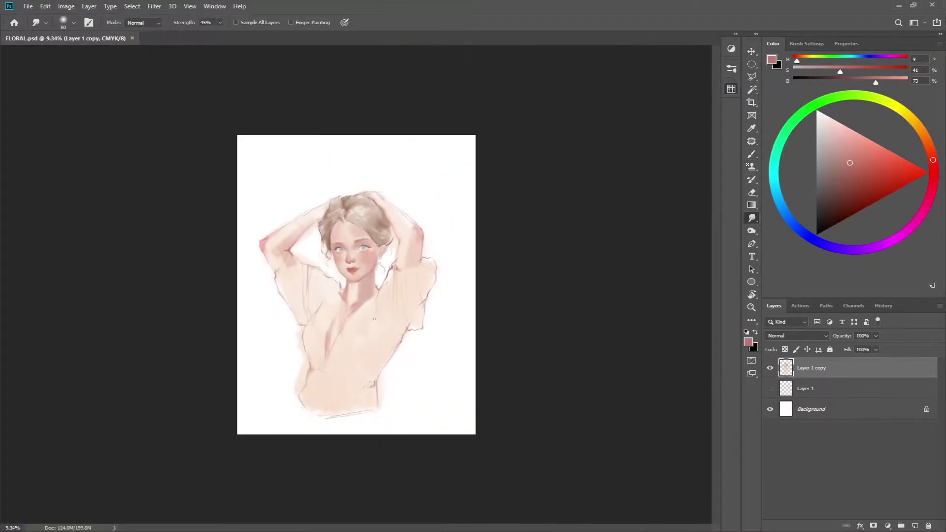
scroll(360, 296, "up", 3)
key("b")
left_click(345, 268, "alt")
left_click(365, 270, "alt")
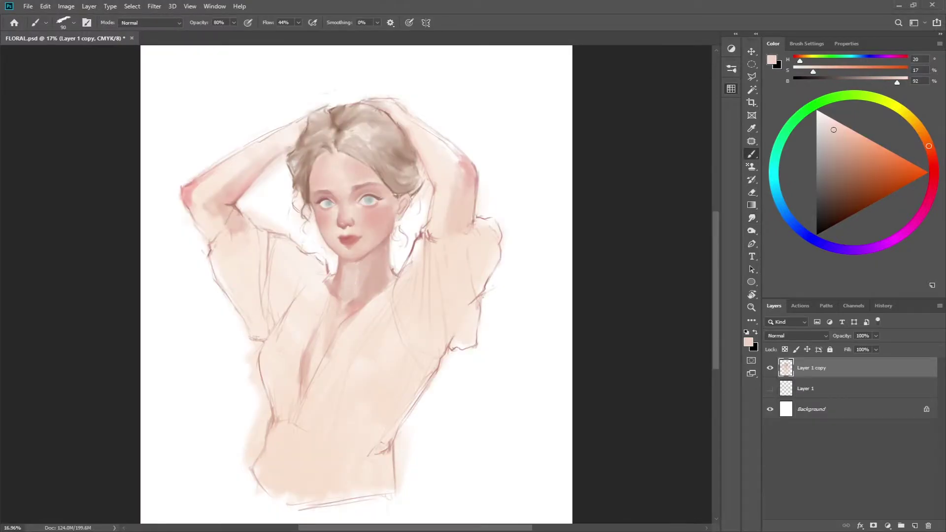
key("bracketleft")
key("bracketleft")
key("bracketleft")
- Add soft pink to the neck and blend it with the Smudge tool
left_click(337, 298, "alt")
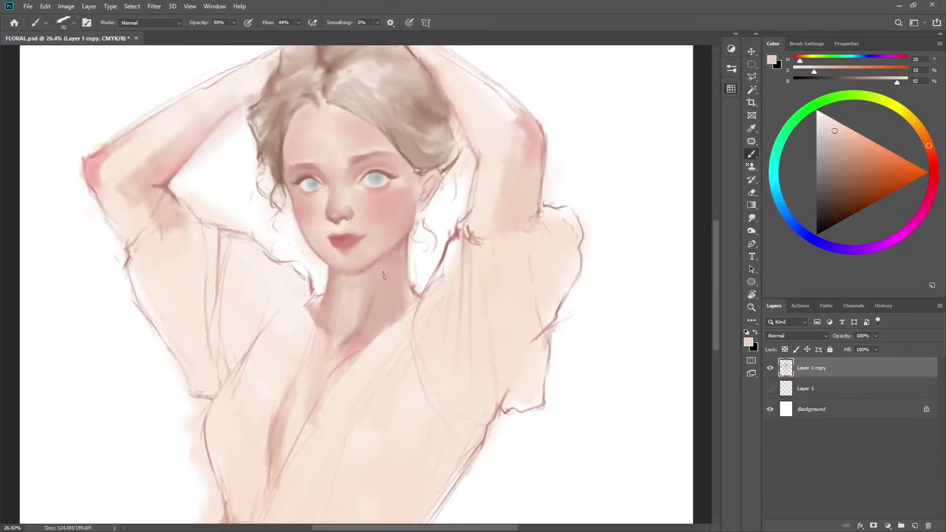
scroll(355, 237, "up", 2)
left_click(393, 253, "alt")
left_click(367, 315, "alt")
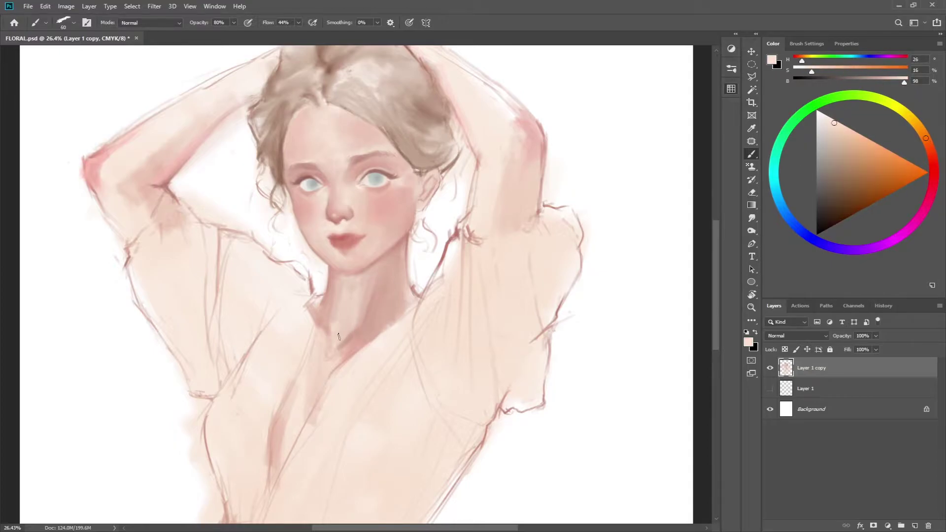
key("r")
key("b")
scroll(341, 253, "up", 1)
left_click(327, 270, "alt")
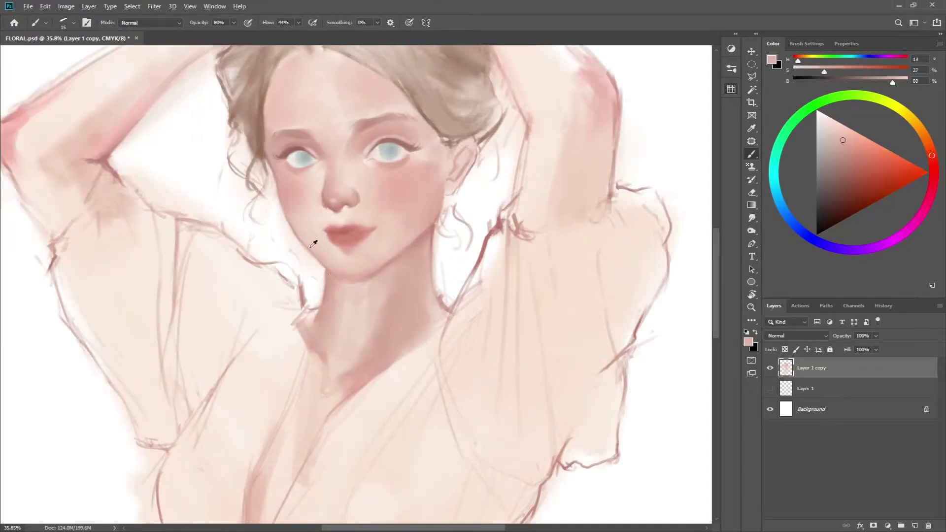
- Shade the ear with a deeper red-brown at reduced brush opacity
key("bracketright")
key("bracketright")
key("5")
key("2")
scroll(443, 320, "up", 1)
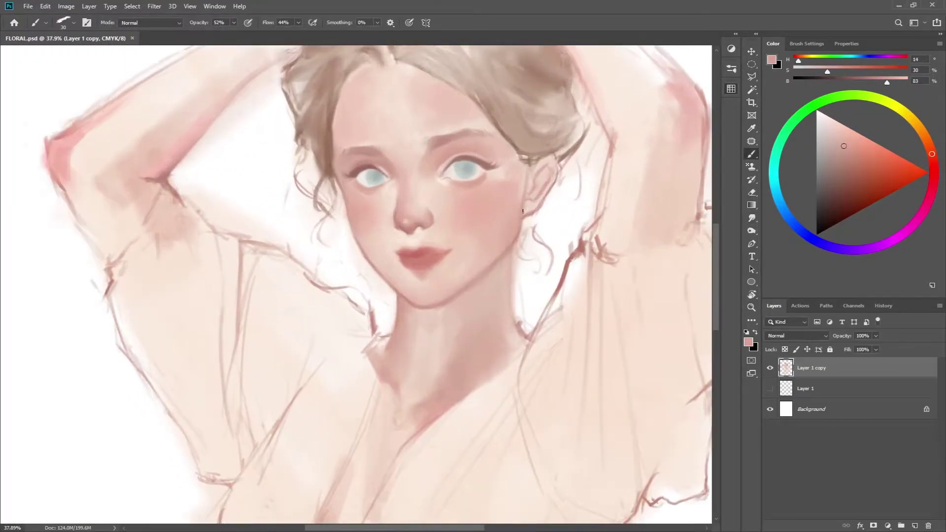
left_click(521, 204, "alt")
left_click(540, 190, "alt")
key("6")
key("4")
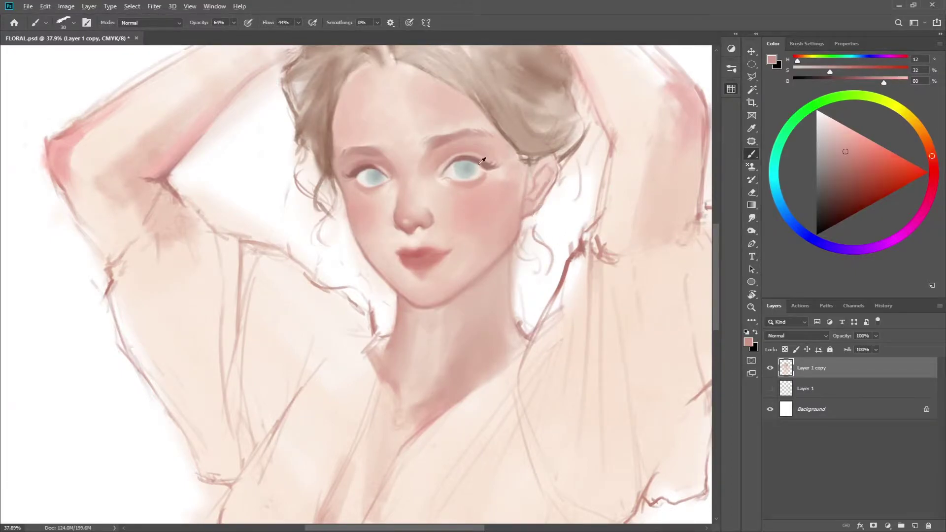
left_click(542, 189, "alt")
- Paint pale skin tones around the ear with a larger brush
key("bracketright")
scroll(542, 188, "down", 1)
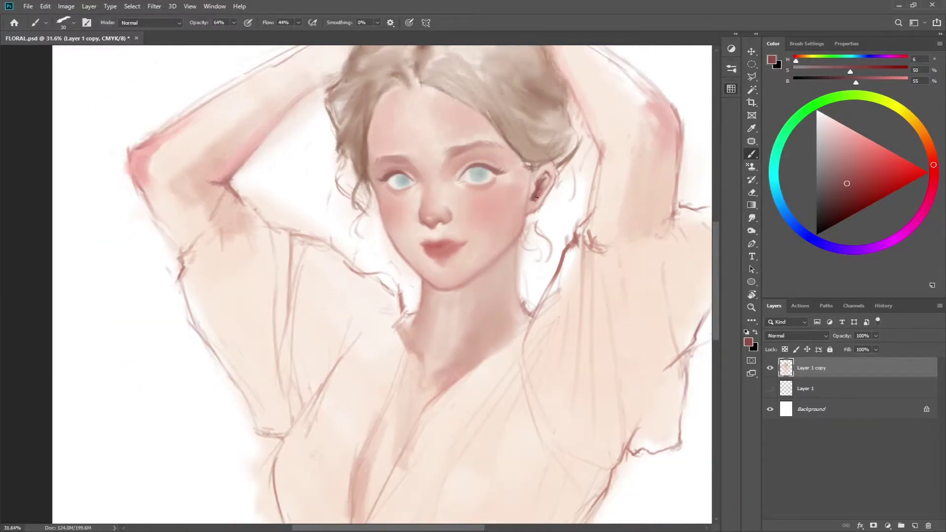
left_click(541, 186, "alt")
scroll(542, 187, "down", 3)
scroll(542, 186, "up", 3)
key("bracketright")
left_click(537, 207, "alt")
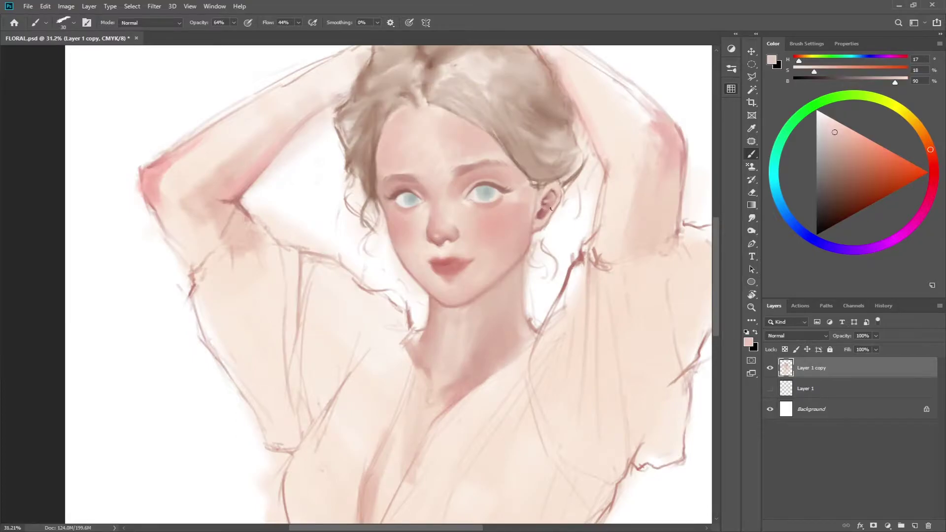
left_click(519, 159, "alt")
left_click(537, 197, "alt")
scroll(503, 207, "down", 2)
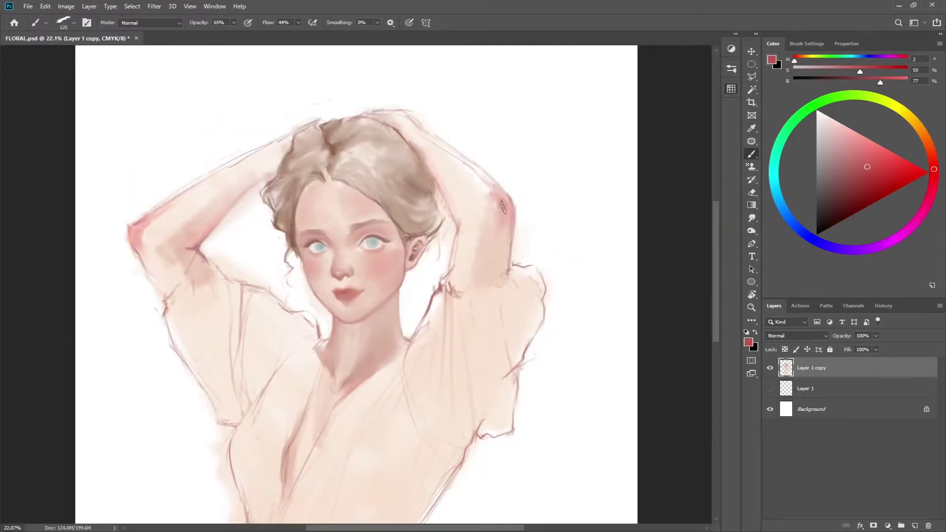
- Blend with Smudge and paint a pink blush near the elbow
key("r")
key("b")
left_click(502, 204, "alt")
key("bracketleft")
key("bracketleft")
key("bracketleft")
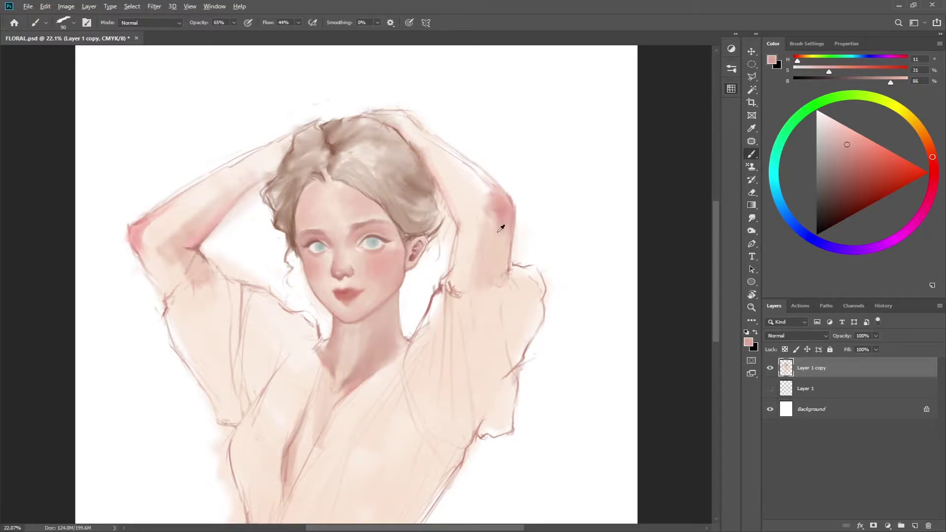
left_click(456, 225, "alt")
key("bracketright")
key("bracketright")
key("bracketright")
key("6")
scroll(428, 188, "down", 2)
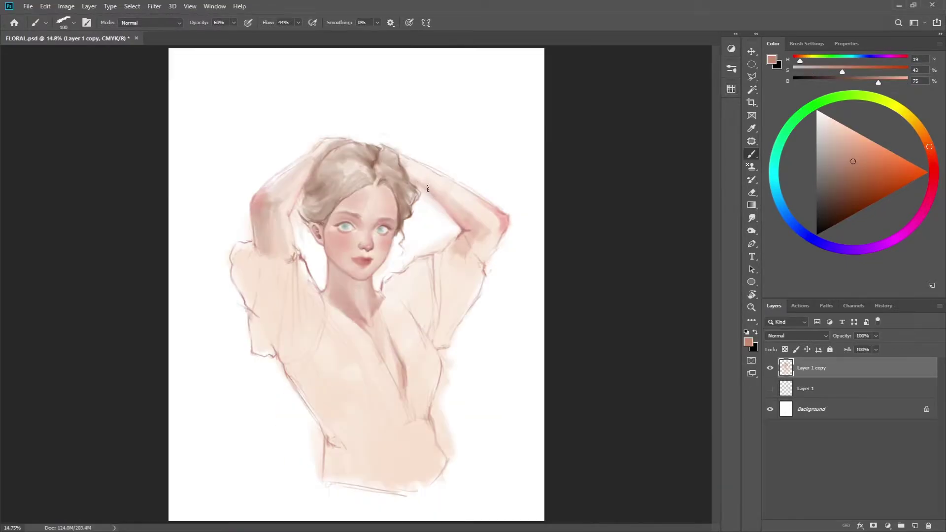
- Darken the pink shading at the right elbow with sampled arm pink
left_click(462, 218, "alt")
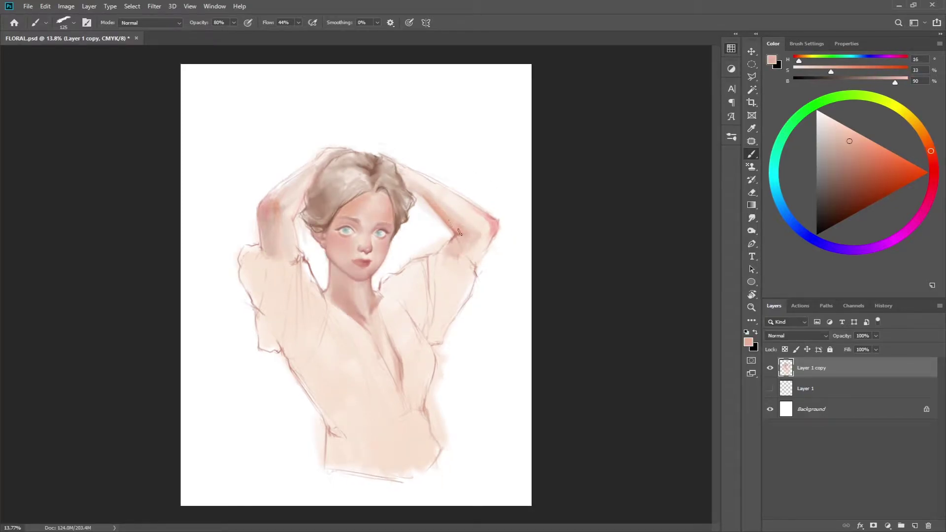
left_click(475, 239, "alt")
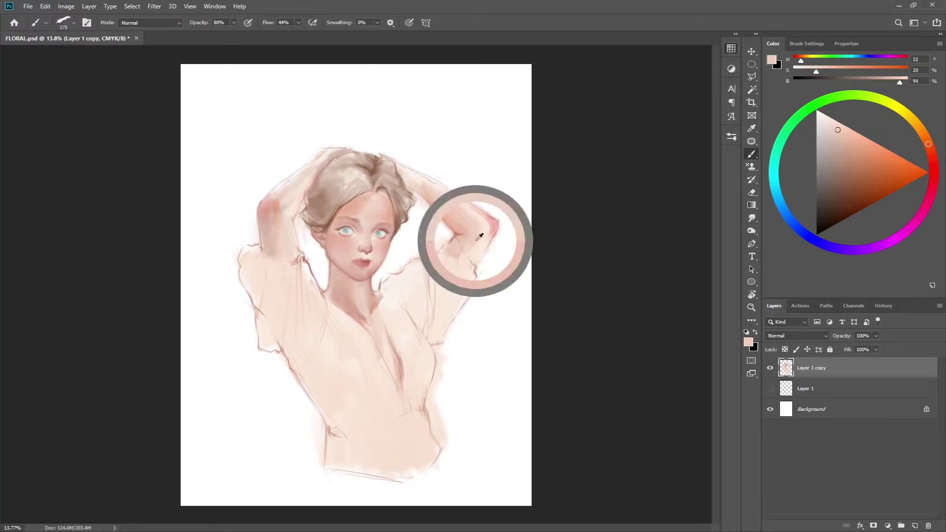
key("bracketleft")
key("bracketleft")
key("bracketleft")
left_click_drag(495, 233, 481, 261)
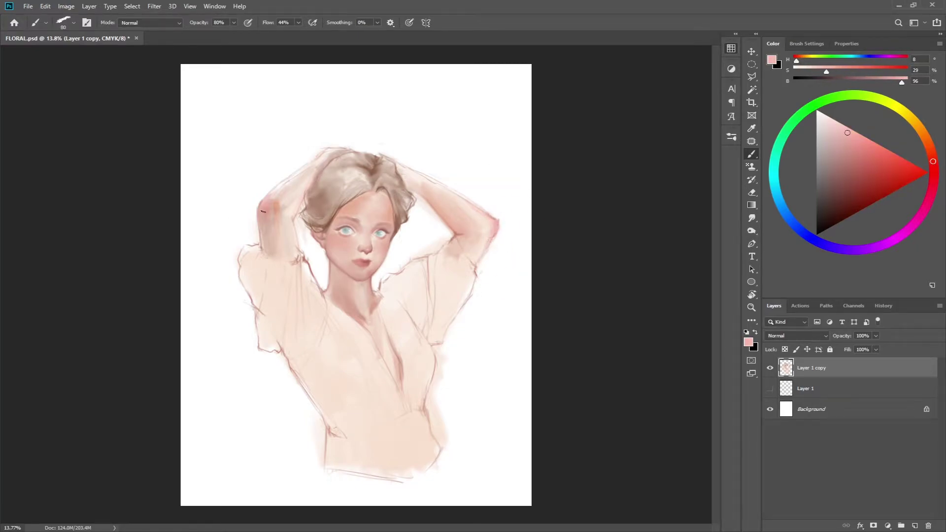
- Sample the left arm's skin tones with a smaller full-opacity brush
left_click(270, 204, "alt")
key("0")
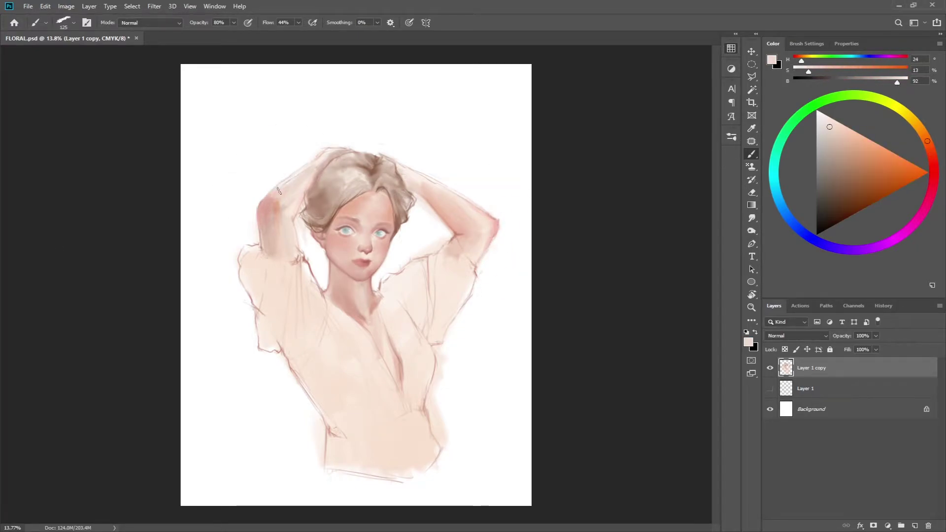
key("bracketleft")
key("bracketleft")
left_click(269, 201, "alt")
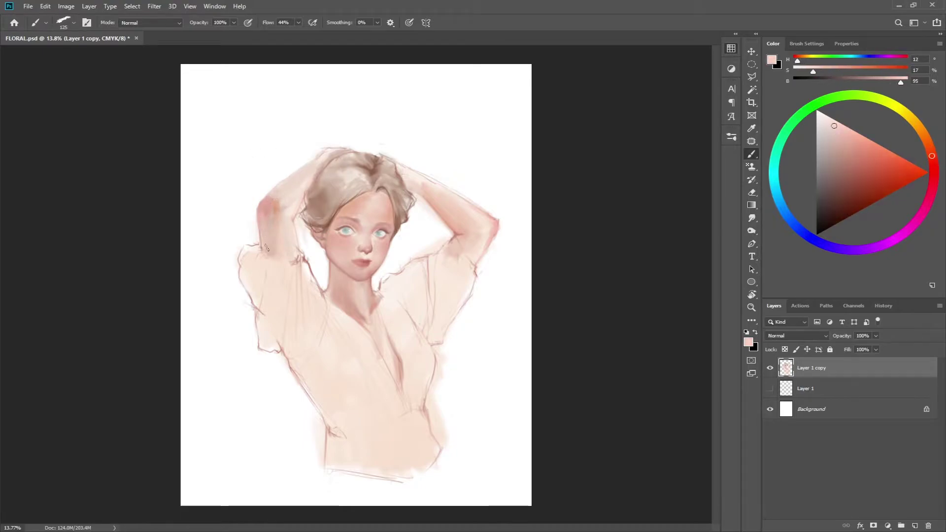
left_click(276, 224, "alt")
scroll(295, 234, "down", 1)
- Blend the facial skin with Smudge and pick up the lip red
key("r")
key("b")
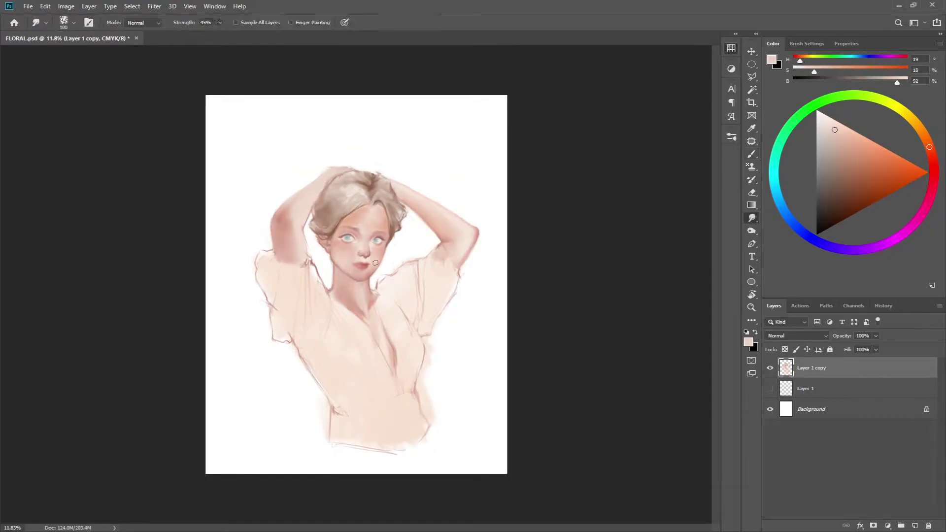
left_click(345, 252, "alt")
scroll(348, 259, "up", 1)
key("r")
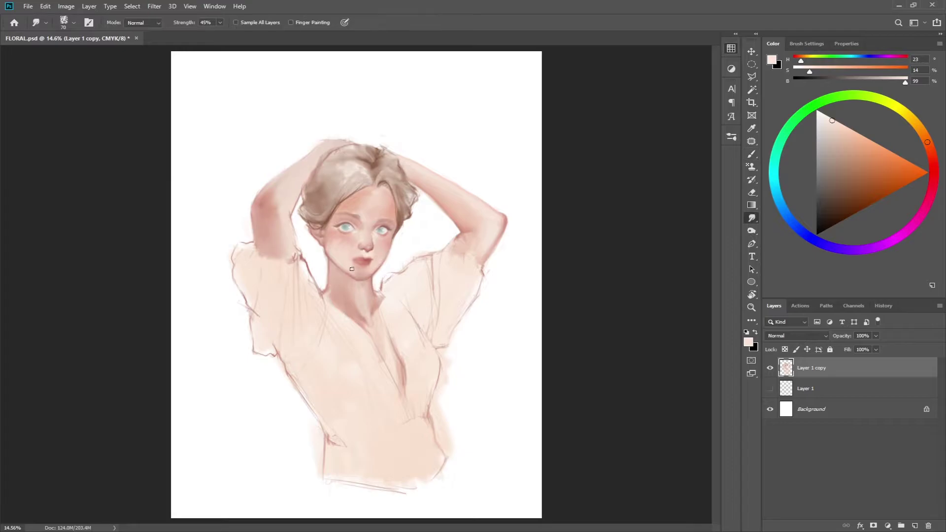
key("b")
scroll(360, 252, "up", 1)
scroll(365, 254, "up", 1)
left_click(366, 254, "alt")
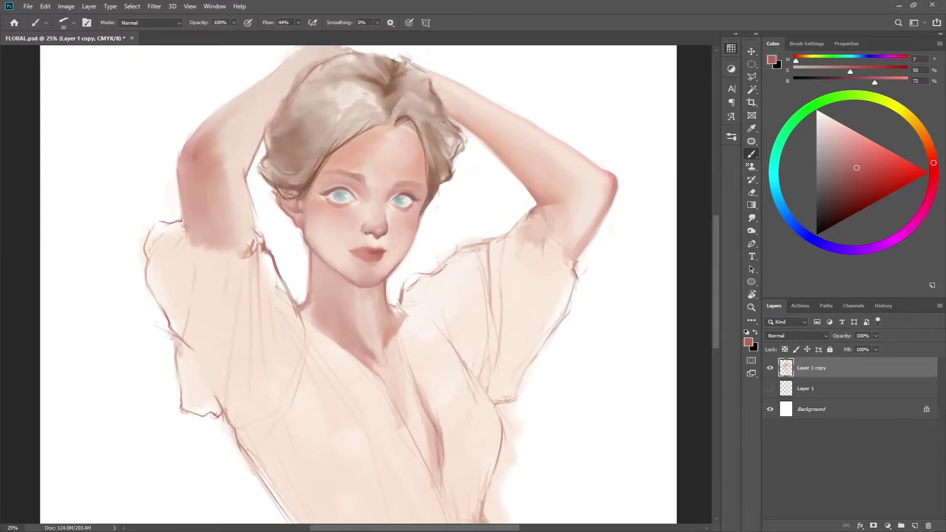
- Sample light skin, deeper pink shadow and dark crown hair colours
left_click(353, 274, "alt")
left_click(295, 216, "alt")
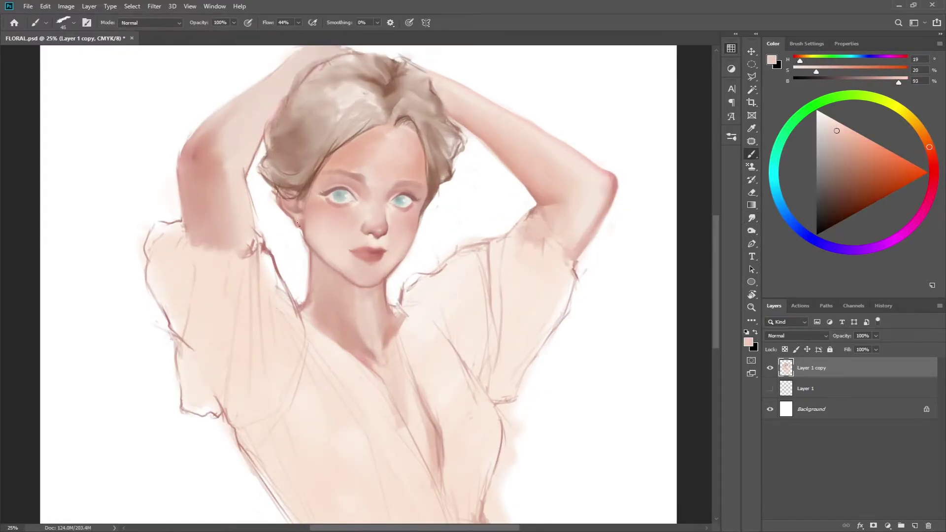
scroll(315, 232, "up", 1)
left_click(318, 237, "alt")
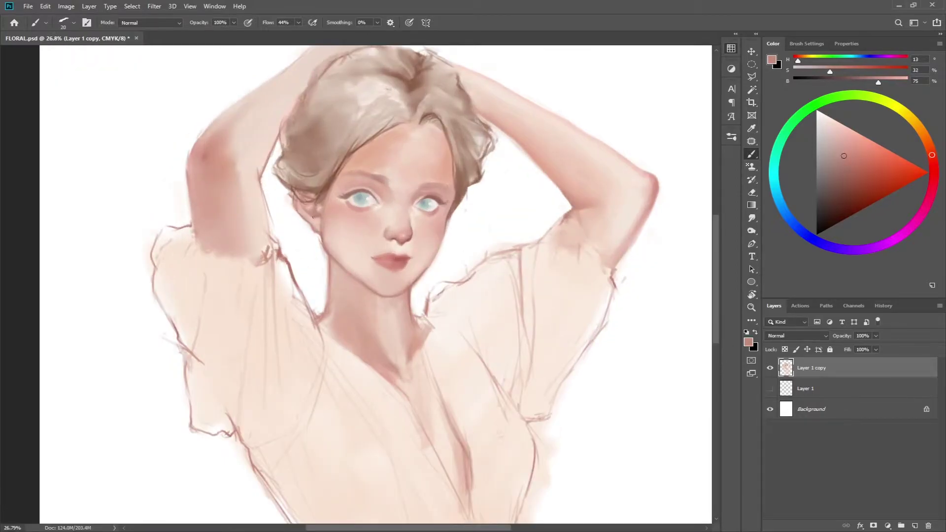
scroll(313, 217, "up", 3)
left_click(282, 266, "alt")
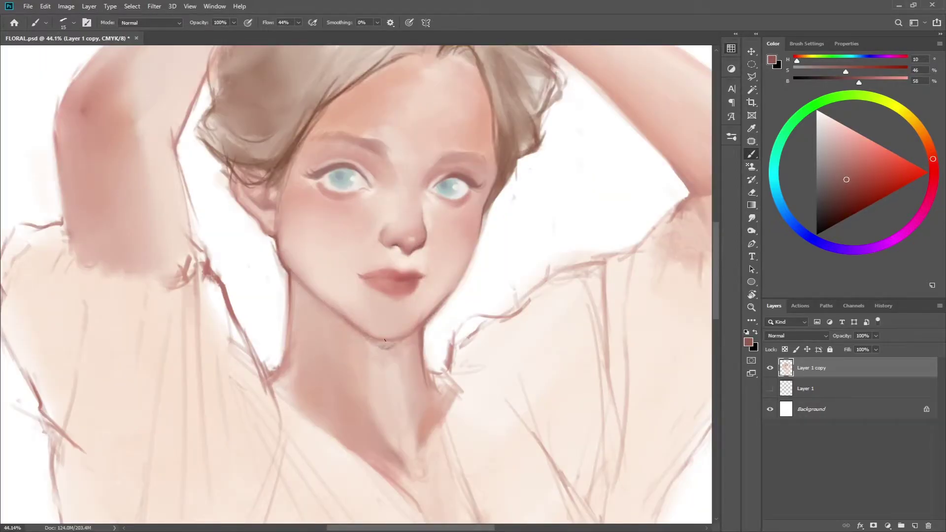
scroll(385, 339, "down", 4)
left_click(384, 374, "alt")
scroll(416, 387, "up", 2)
scroll(453, 261, "down", 1)
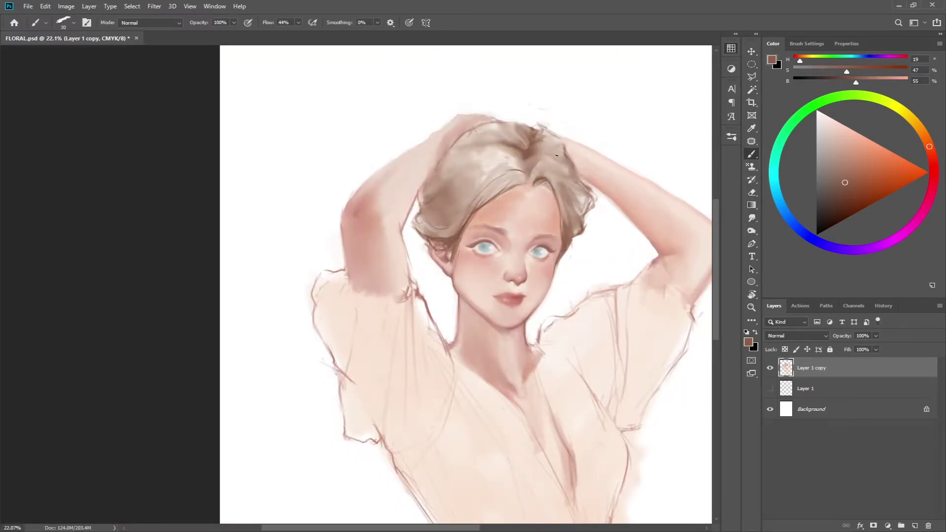
left_click(538, 164, "alt")
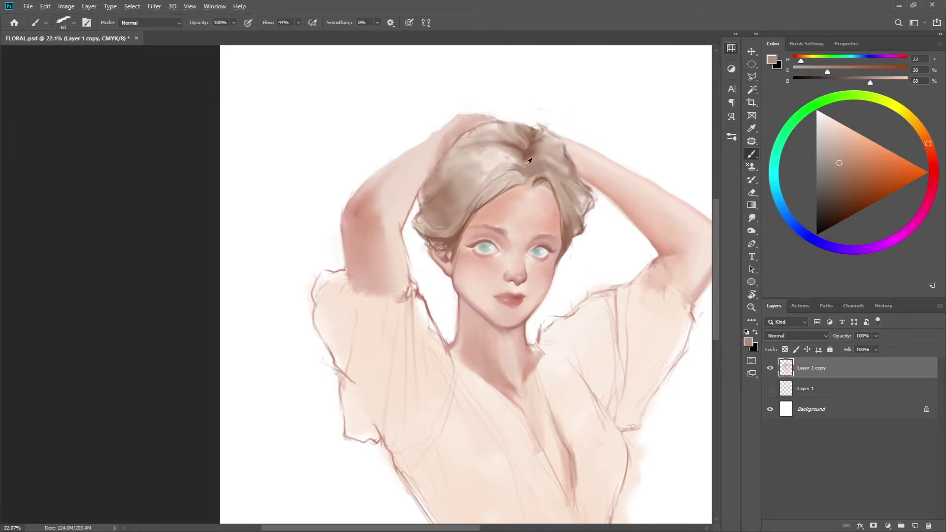
left_click(526, 147, "alt")
- Paint a darker stroke into the hair with a smaller brush
scroll(531, 169, "down", 5)
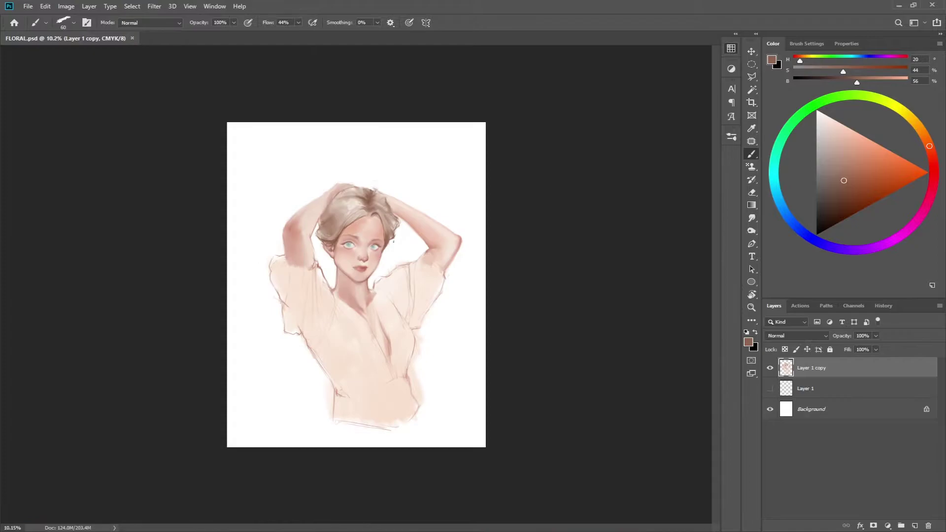
key("bracketleft")
key("bracketleft")
key("bracketleft")
left_click_drag(325, 233, 334, 201)
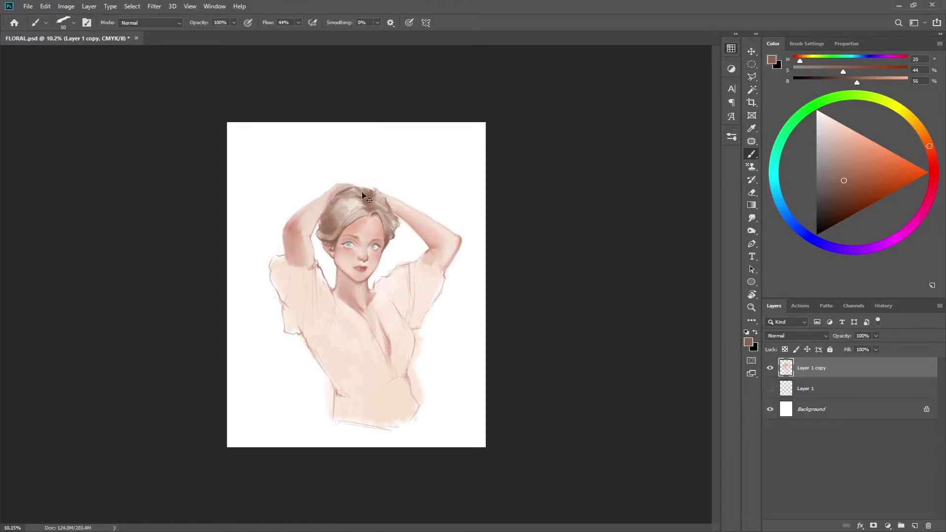
scroll(365, 197, "up", 1)
- Brush cream over the blouse's lower edge on the layer beneath the sketch
key("bracketleft")
key("bracketleft")
key("bracketleft")
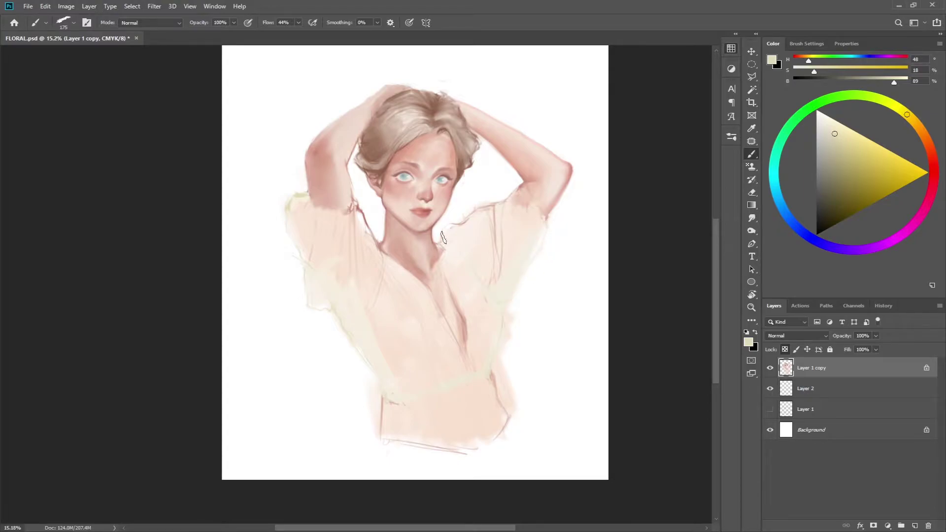
key("bracketleft")
key("bracketleft")
key("bracketleft")
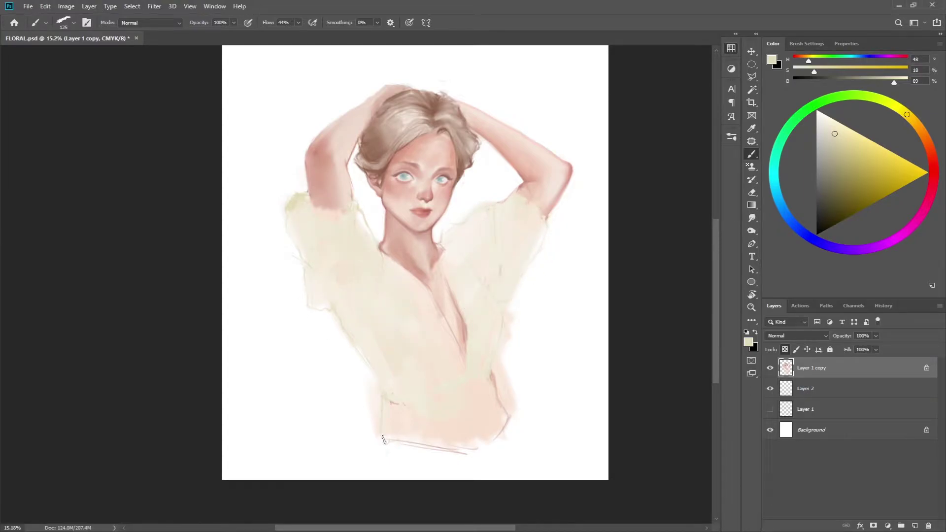
left_click_drag(382, 439, 496, 375)
key("bracketleft")
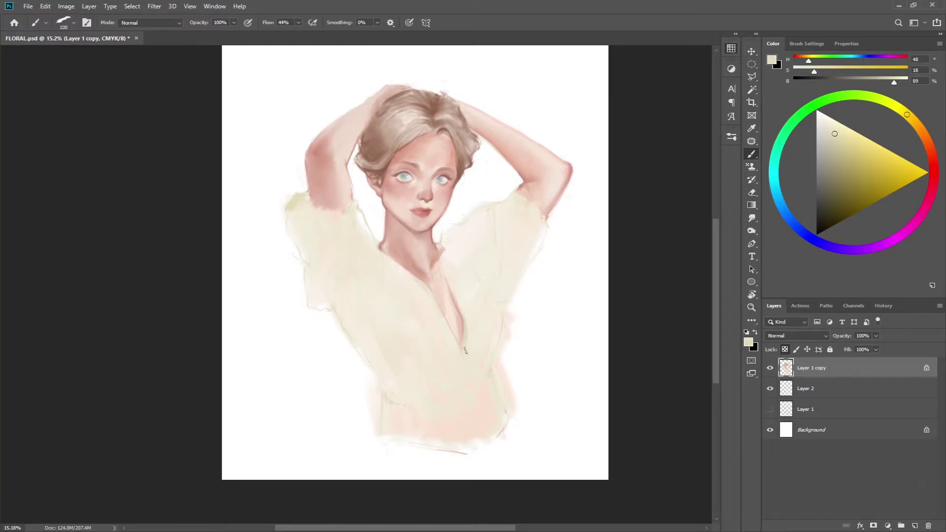
- Outline the blouse collar from the neck with Polygonal Lasso selections
left_click(481, 384)
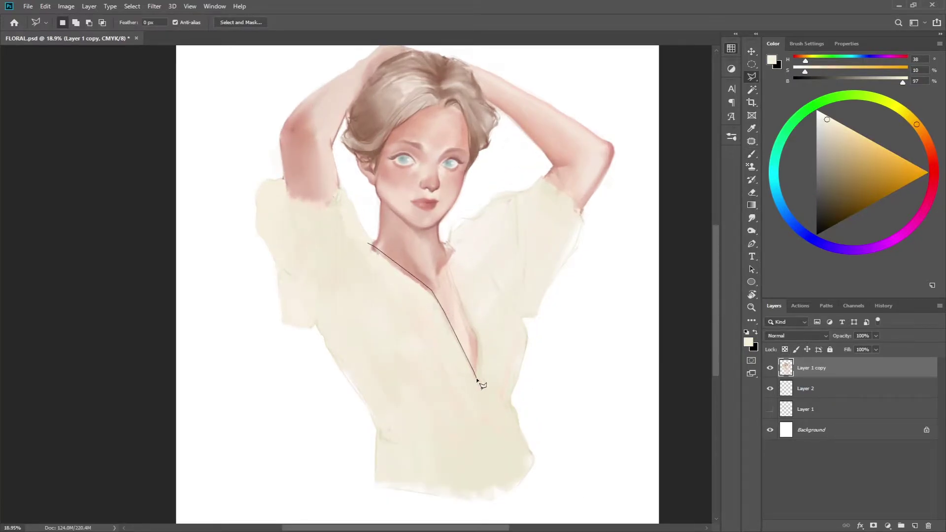
double_click(428, 390)
key("b")
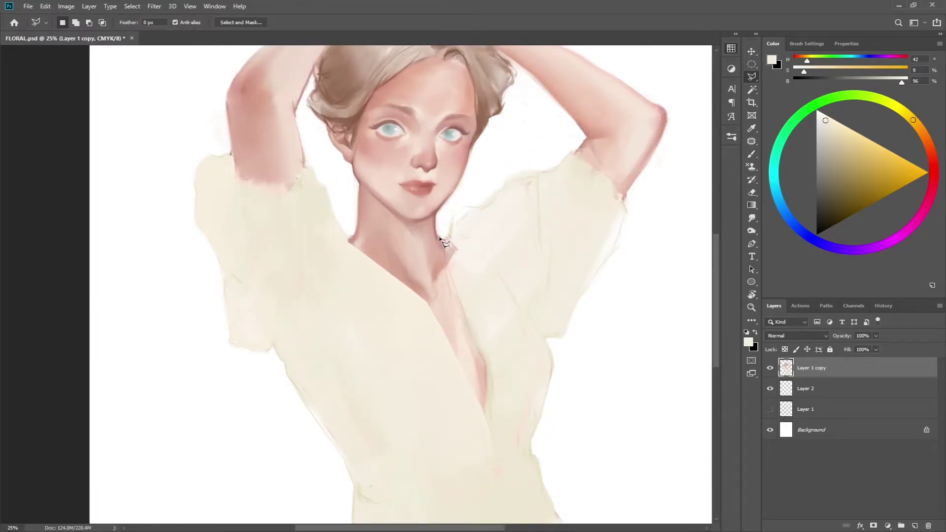
left_click(439, 237)
left_click(487, 443)
key("b")
- Repaint and reshape the blouse hem in sampled cream tones
left_click_drag(428, 458, 400, 357)
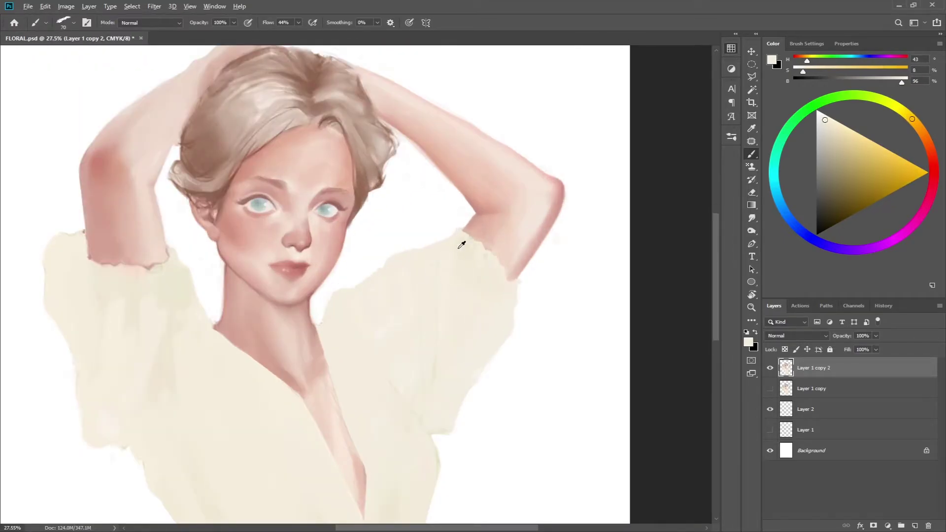
left_click(461, 245, "alt")
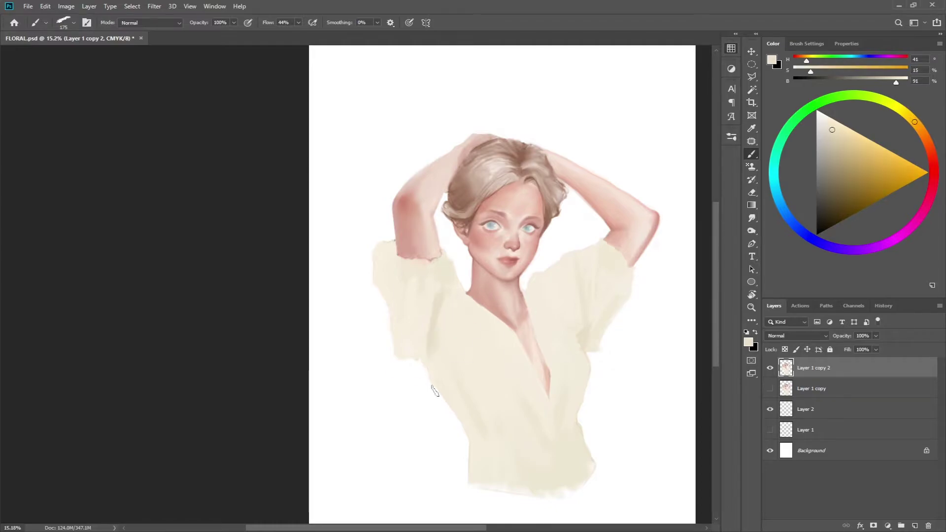
key("bracketleft")
key("bracketleft")
key("bracketleft")
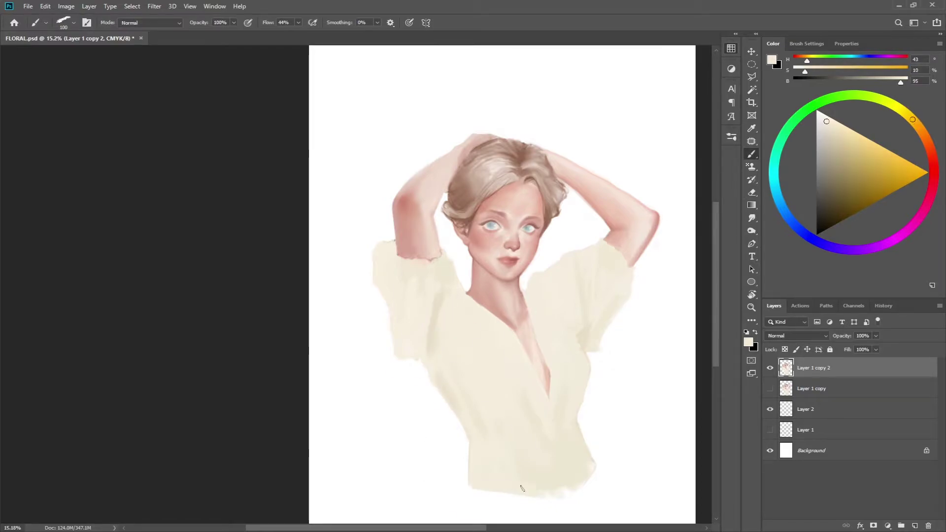
left_click(551, 464, "alt")
left_click_drag(586, 443, 602, 465)
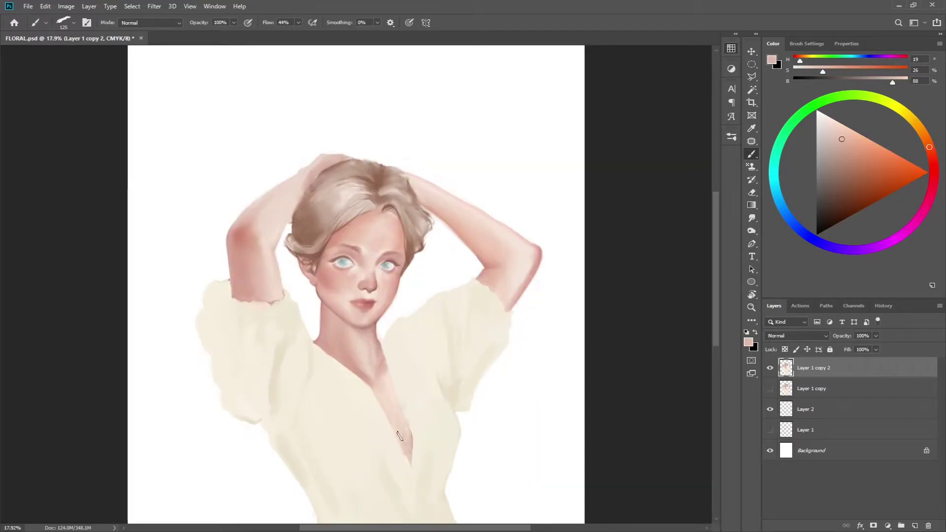
left_click(406, 408, "alt")
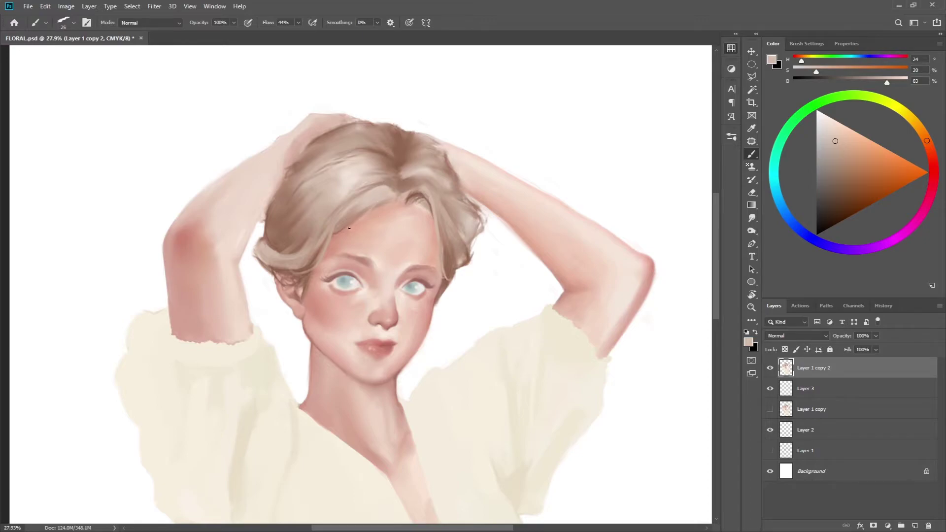
- Shade the hair with sampled dark brown strands, darker shadows and light beige highlights at varied brush sizes
left_click(331, 234, "alt")
left_click(436, 207, "alt")
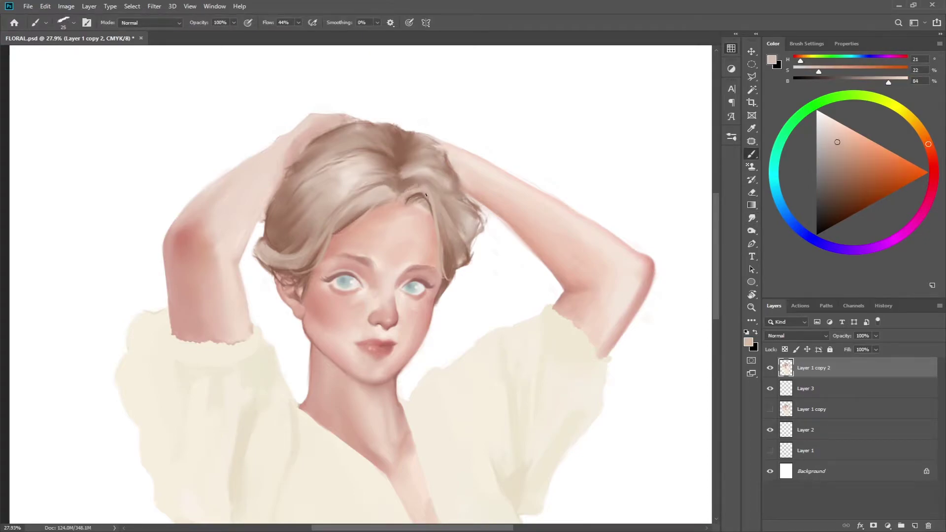
key("bracketleft")
key("bracketright")
left_click(434, 192, "alt")
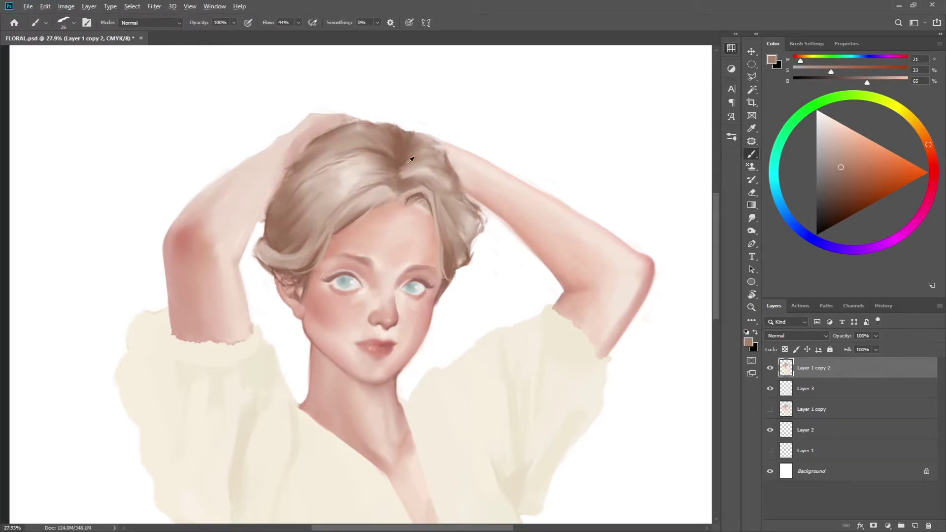
left_click(409, 160, "alt")
left_click(368, 210, "alt")
key("bracketright")
key("bracketright")
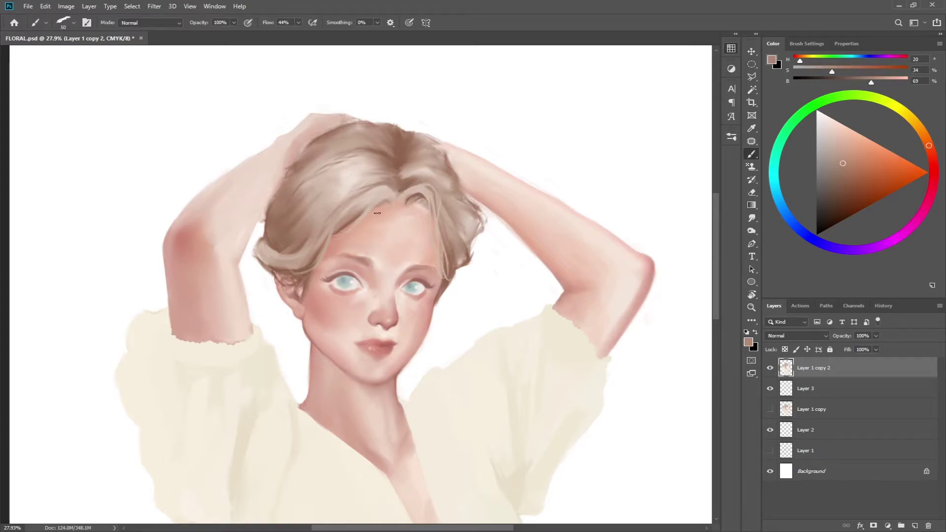
left_click(374, 210, "alt")
key("bracketleft")
left_click(419, 185, "alt")
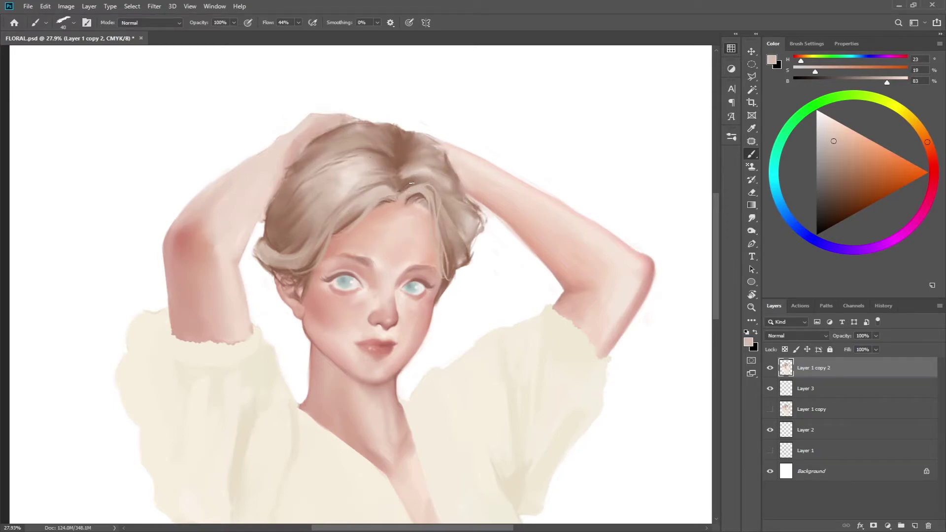
key("bracketright")
key("bracketright")
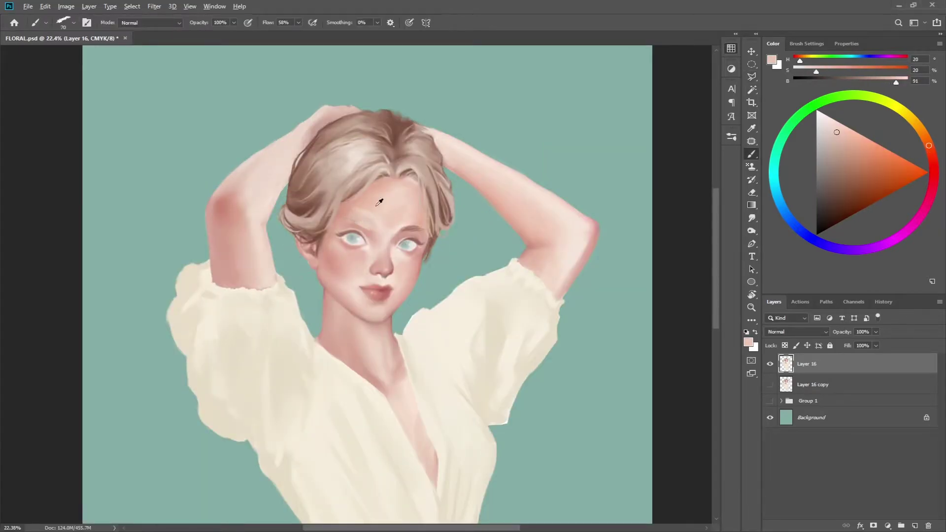
- Paint over the left iris with a pale near-white tone sampled from the forehead
left_click(372, 201, "alt")
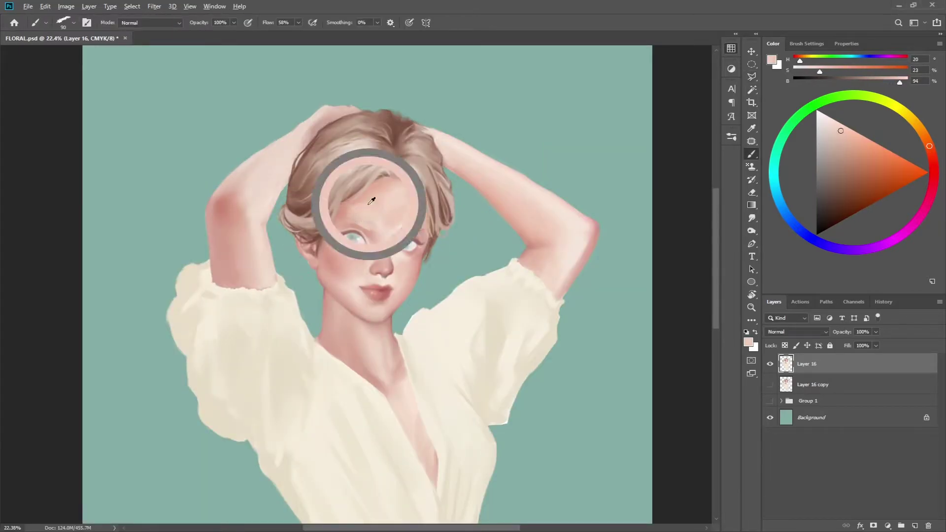
left_click(418, 222, "alt")
left_click(356, 222, "alt")
scroll(344, 256, "up", 2, "alt")
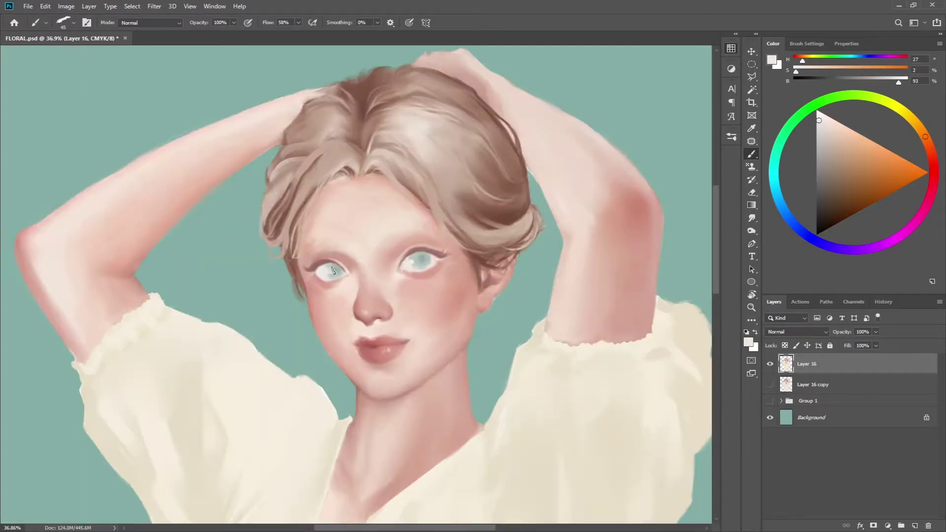
left_click_drag(331, 274, 329, 272)
- Sample brown and very light skin tones and blend the iris paint with Smudge
left_click(339, 251, "alt")
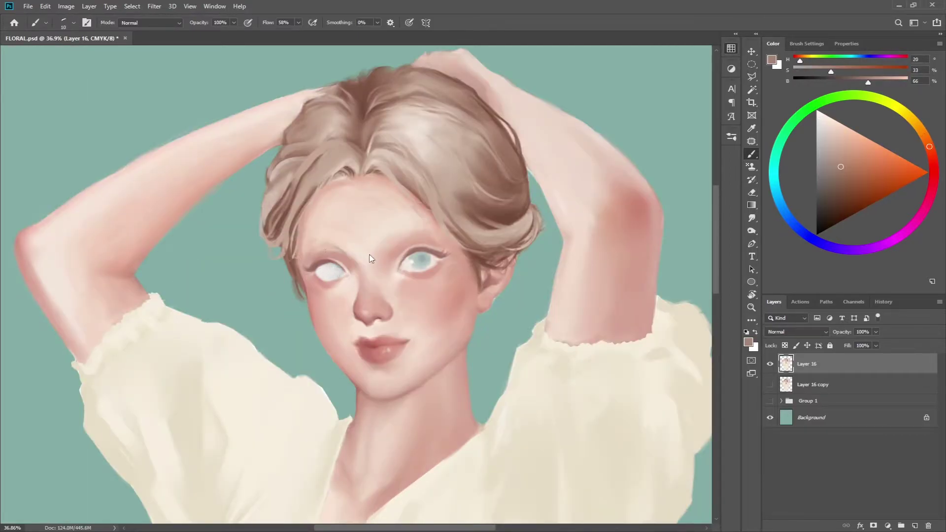
left_click(396, 238, "alt")
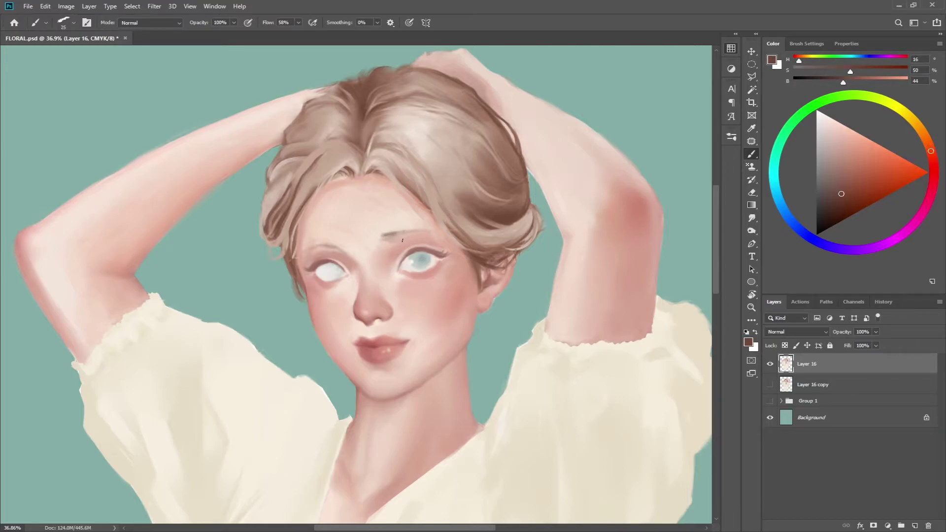
left_click(295, 231, "alt")
scroll(296, 231, "up", 2, "alt")
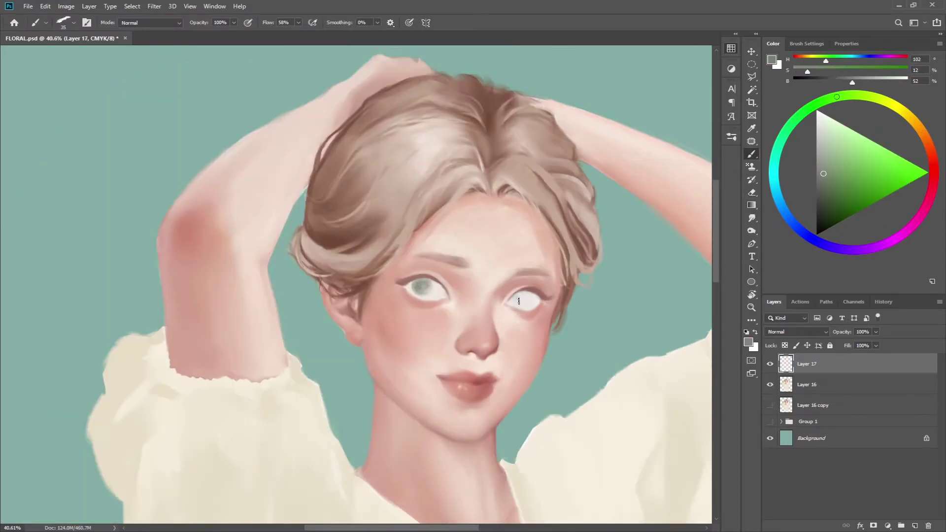
scroll(522, 305, "up", 1)
key("r")
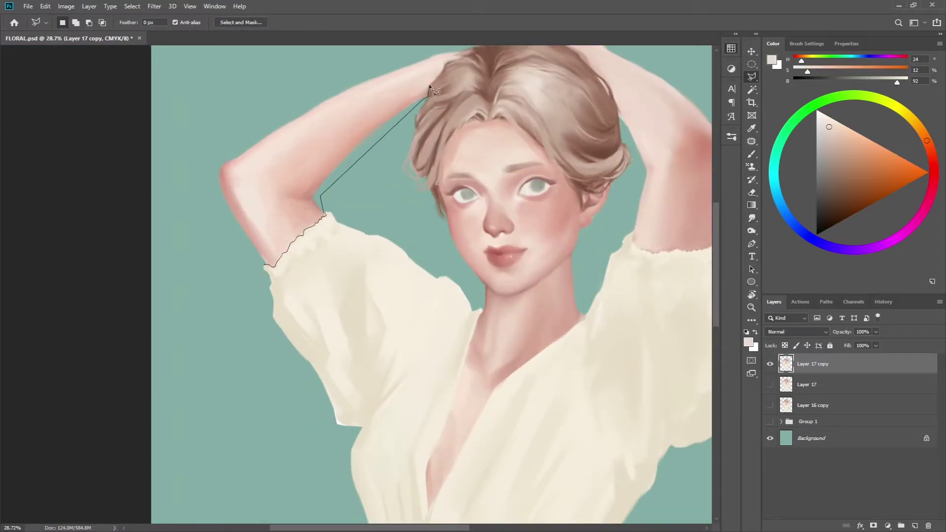
- Lasso the raised left arm, then rotate and nudge it into place with Free Transform
left_click_drag(319, 228, 272, 270)
key("ctrl+t")
left_click_drag(364, 279, 359, 248)
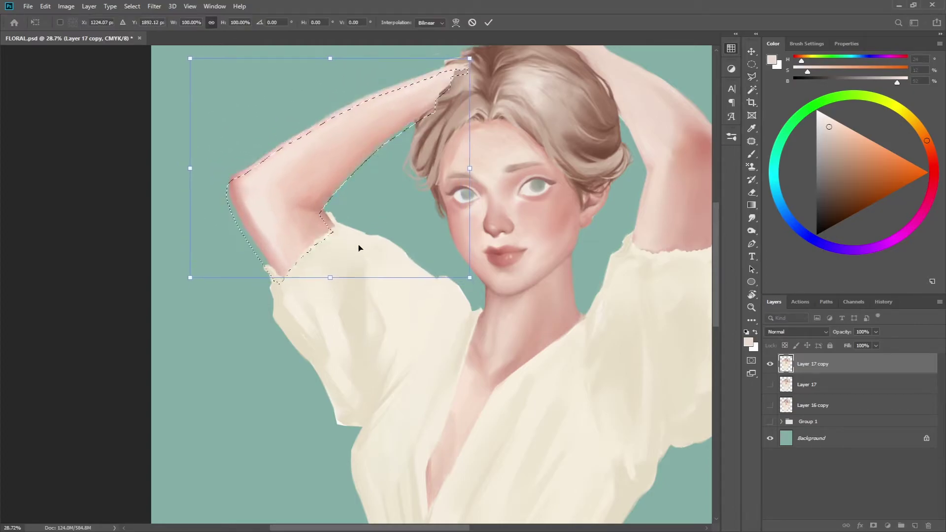
key("ctrl+0")
left_click_drag(261, 232, 252, 226)
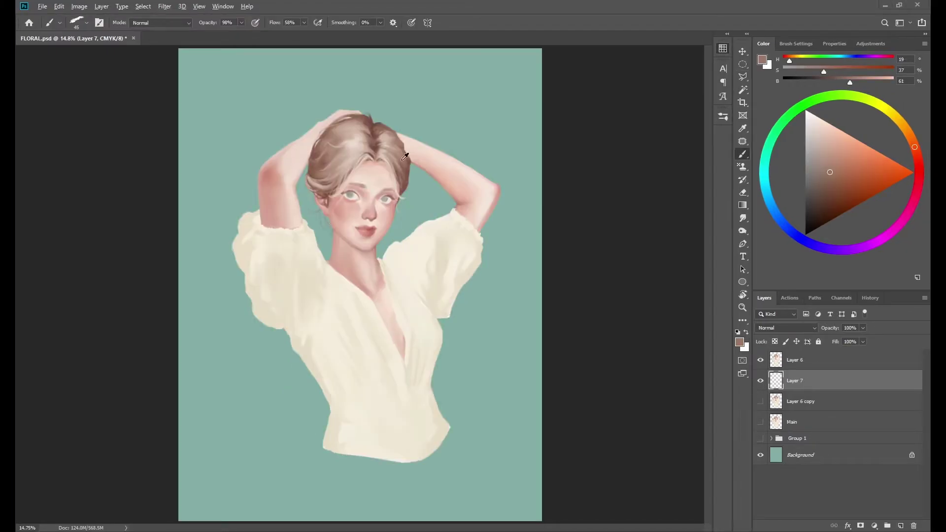
- Paint fine dark-brown hair wisps and lighter warm skin tones beside the face with a small brush
left_click(324, 213, "alt")
key("bracketleft")
key("bracketleft")
key("bracketleft")
scroll(320, 217, "up", 3)
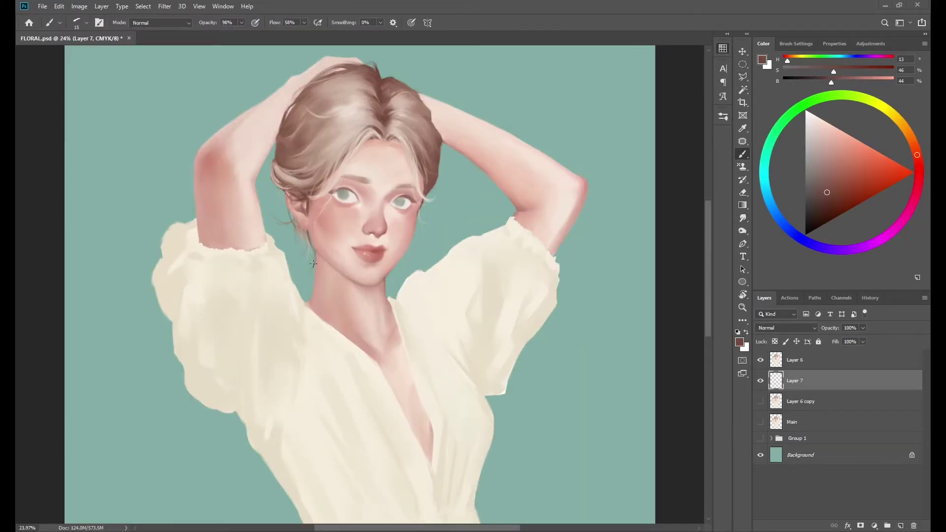
key("bracketleft")
key("bracketleft")
key("bracketleft")
left_click(314, 224, "alt")
left_click(290, 219, "alt")
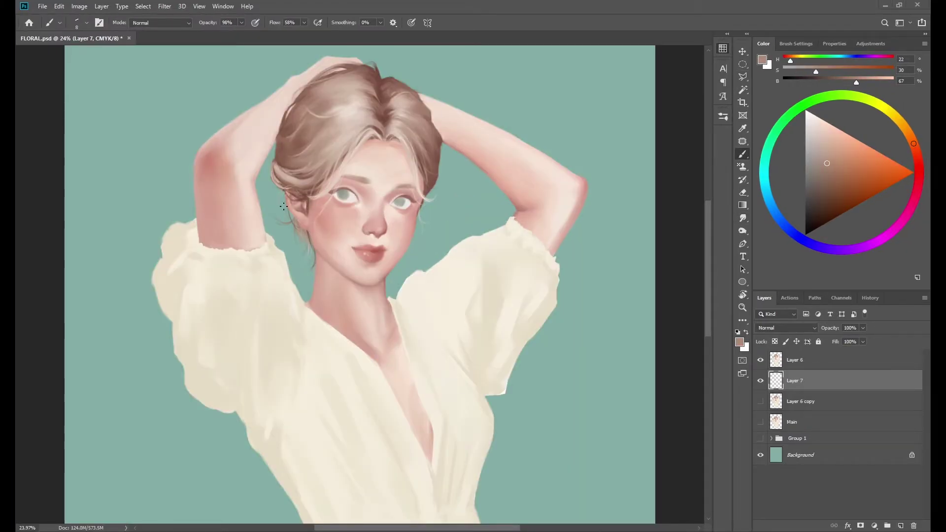
left_click(284, 209, "alt")
- Paint pale cream tones near the neck and darker and medium warm tones around the cheek
left_click(285, 220, "alt")
key("bracketright")
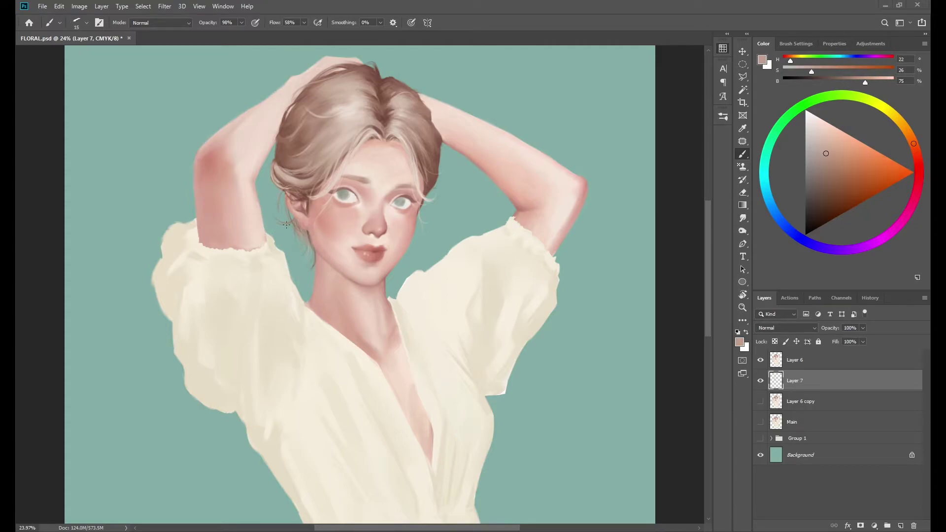
left_click(288, 225, "alt")
key("bracketleft")
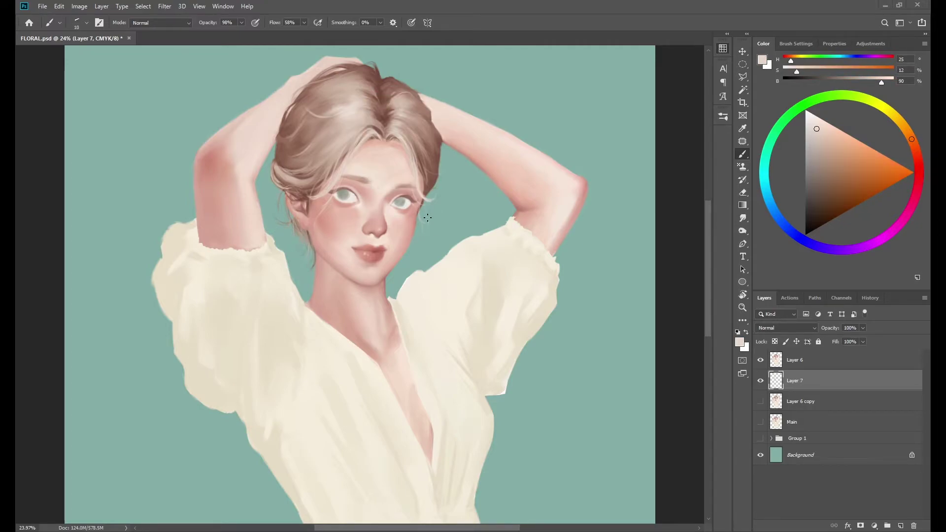
left_click(428, 217, "alt")
left_click(418, 215, "alt")
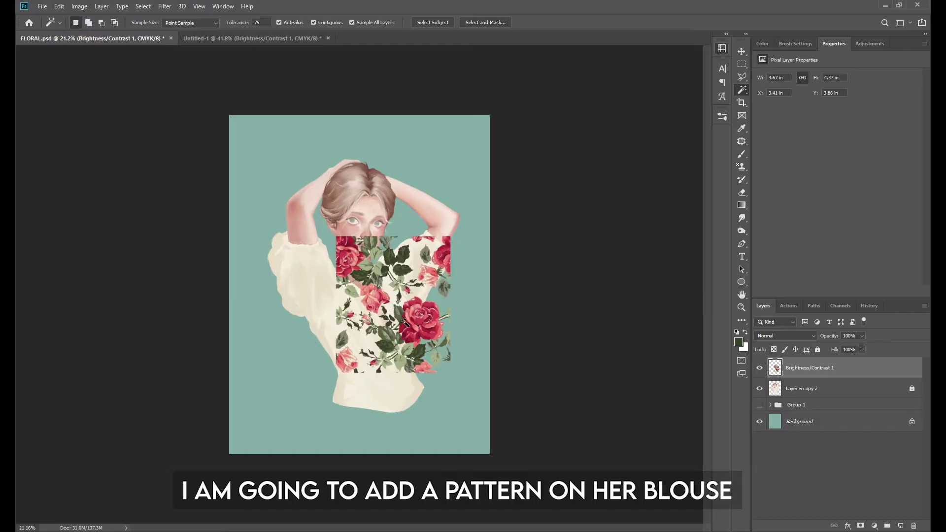
- Scale the rose pattern to about 82%, move it onto the blouse, and tilt it along the left side
key("ctrl+t")
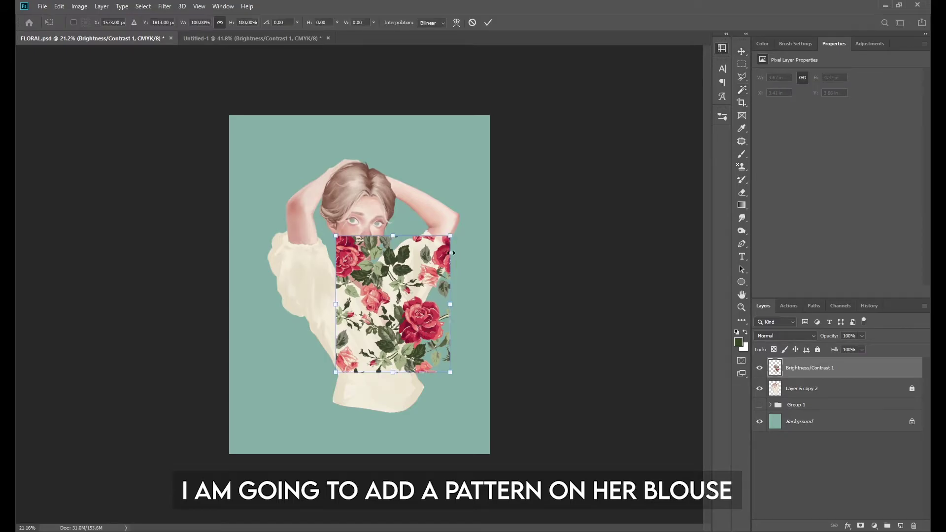
left_click_drag(452, 233, 430, 261)
left_click_drag(384, 315, 371, 307)
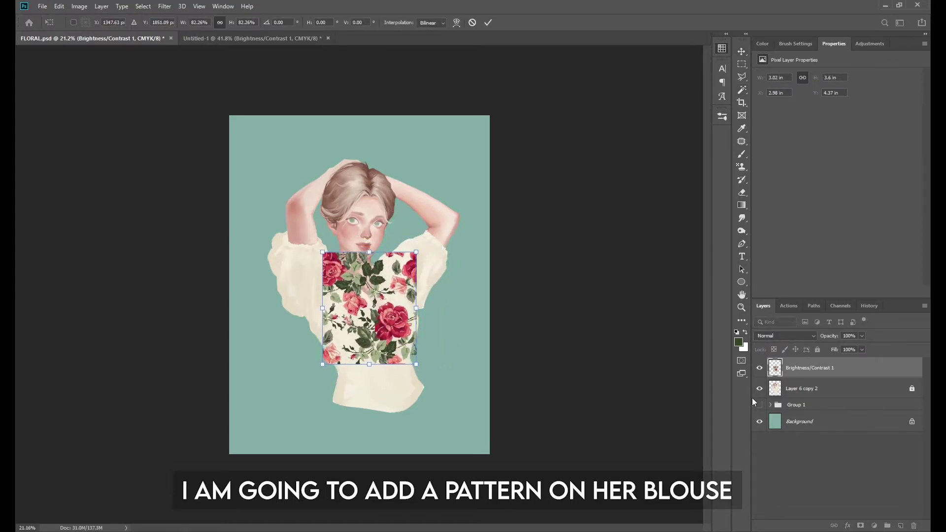
key("Return")
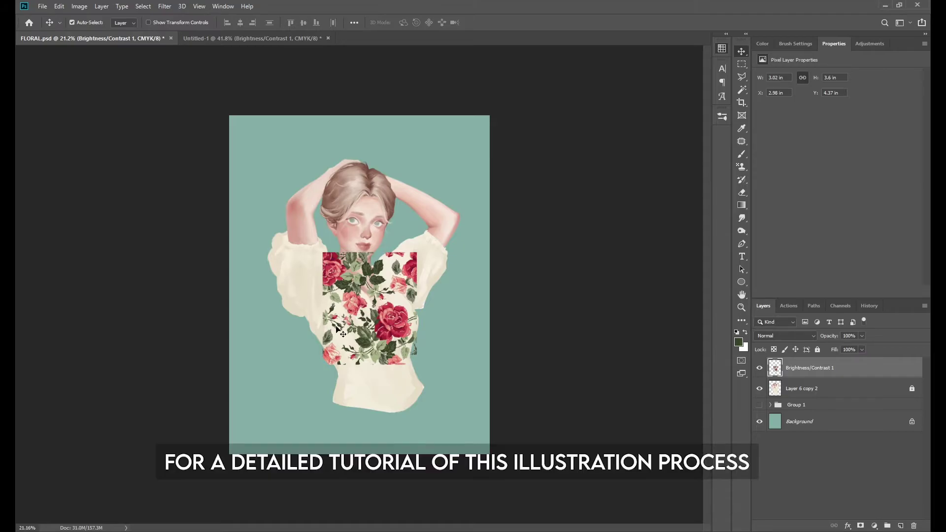
left_click_drag(363, 315, 324, 316)
key("ctrl+t")
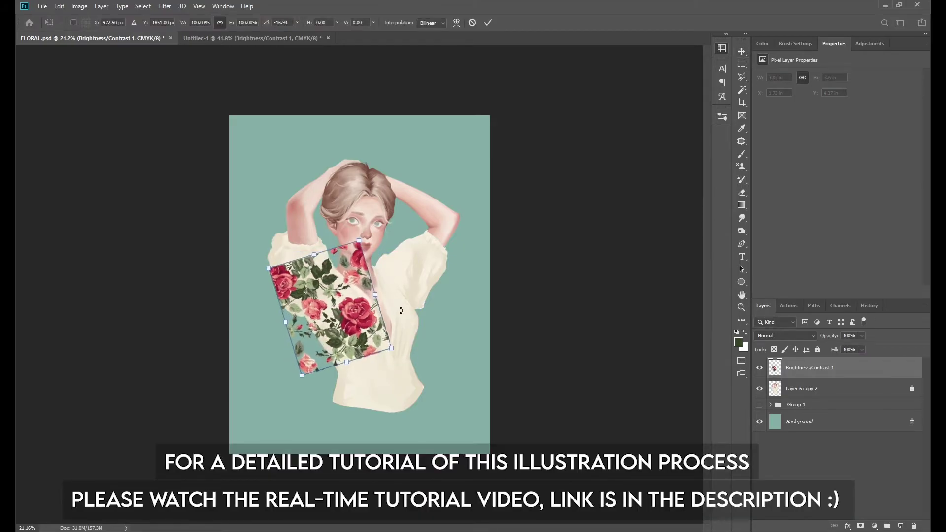
mouse_move(381, 335)
left_mouse_down()
mouse_move(388, 318)
mouse_move(341, 334)
left_mouse_up()
key("Return")
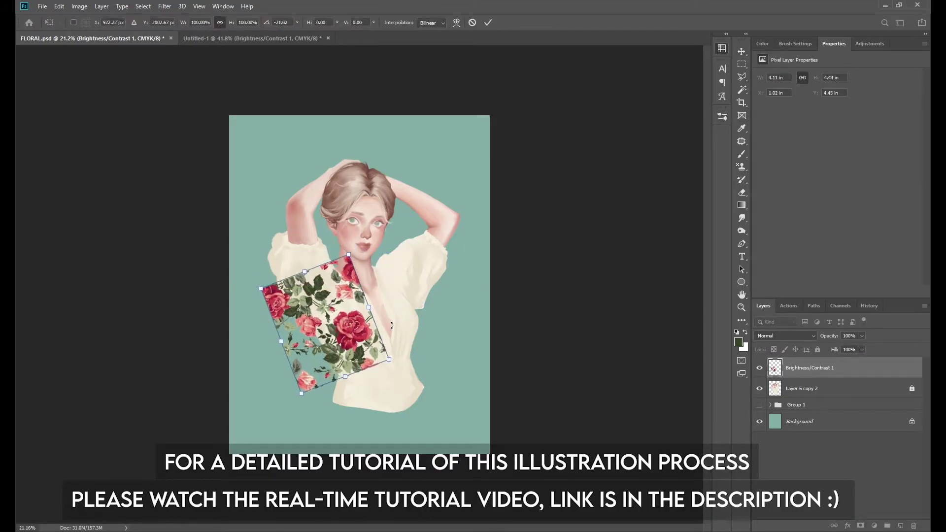
- Duplicate the rose patch twice, placing and rotating the copies over the right sleeve
key("ctrl+j")
key("ctrl+t")
mouse_move(360, 332)
left_mouse_down()
mouse_move(457, 285)
mouse_move(439, 288)
mouse_move(452, 359)
left_mouse_up()
key("Return")
key("ctrl+j")
key("ctrl+t")
key("Return")
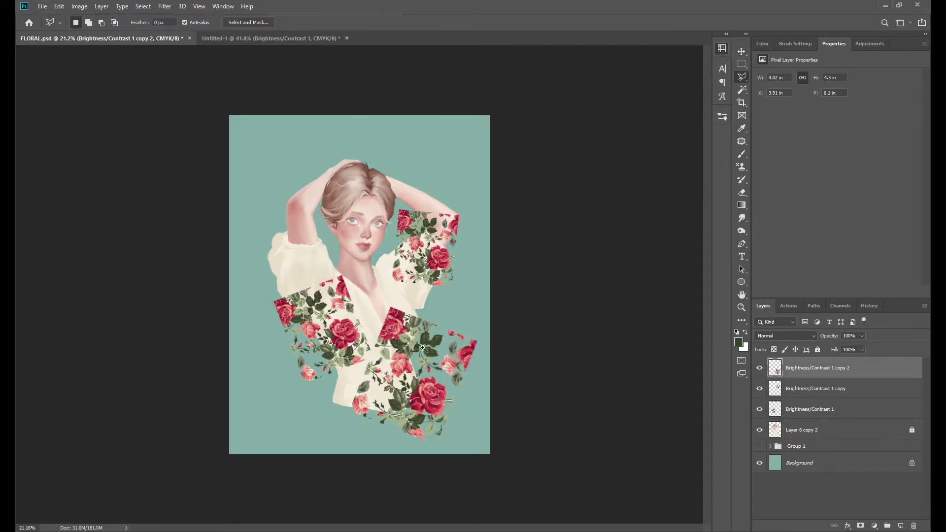
- Lasso part of the pattern onto its own layer and move it to the lower blouse
scroll(379, 362, "up", 2)
key("l")
mouse_move(392, 323)
left_mouse_down()
mouse_move(408, 367)
mouse_move(429, 344)
mouse_move(420, 343)
left_mouse_up()
scroll(408, 367, "up", 2)
key("ctrl+j")
key("v")
scroll(420, 343, "down", 2)
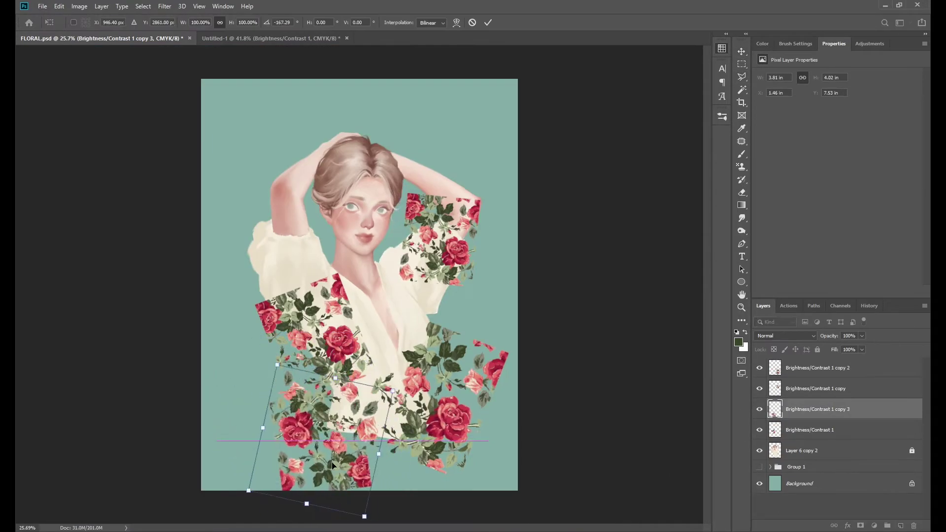
left_click_drag(276, 419, 367, 454)
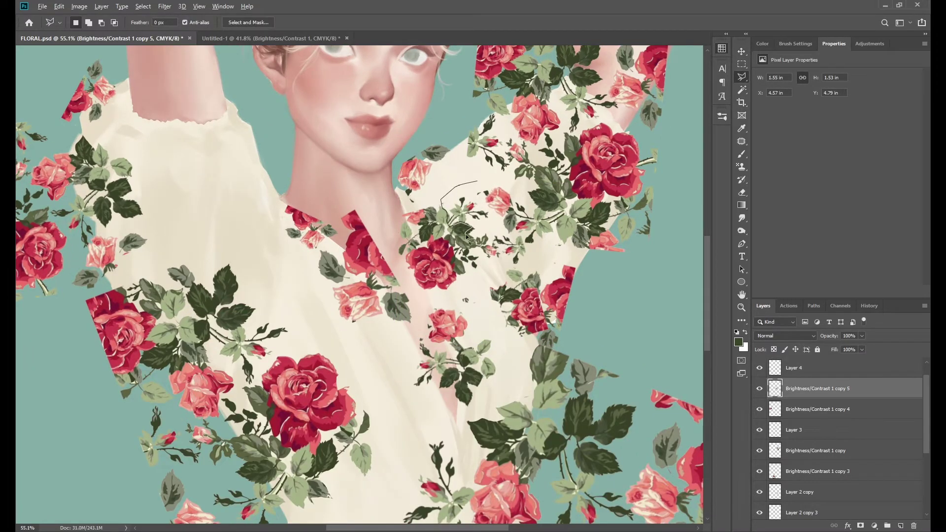
- Place a small flower cluster near the collar and delete a stray small pink rose
left_click_drag(473, 232, 473, 316)
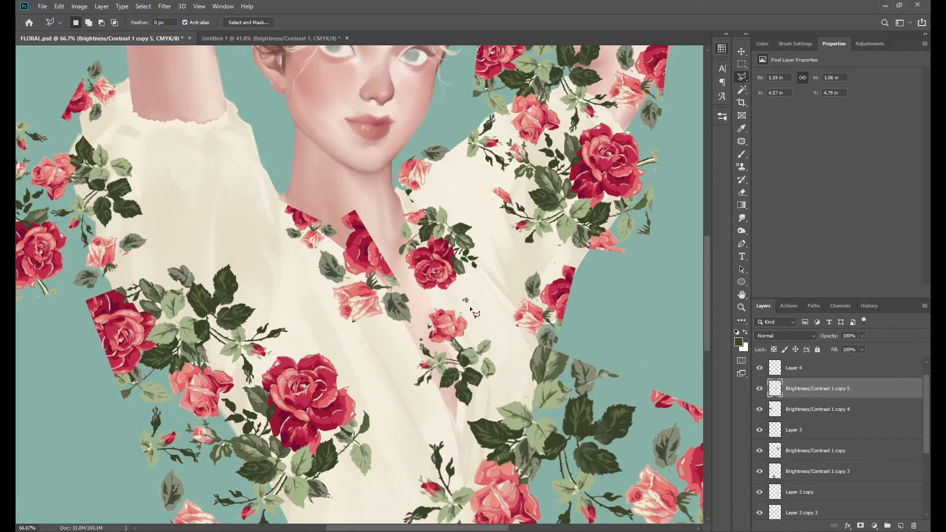
key("v")
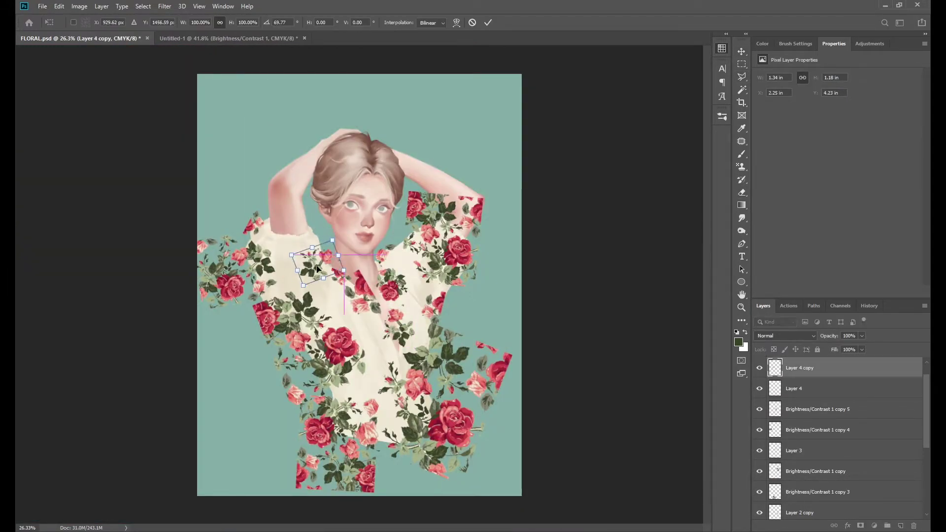
left_click(310, 375)
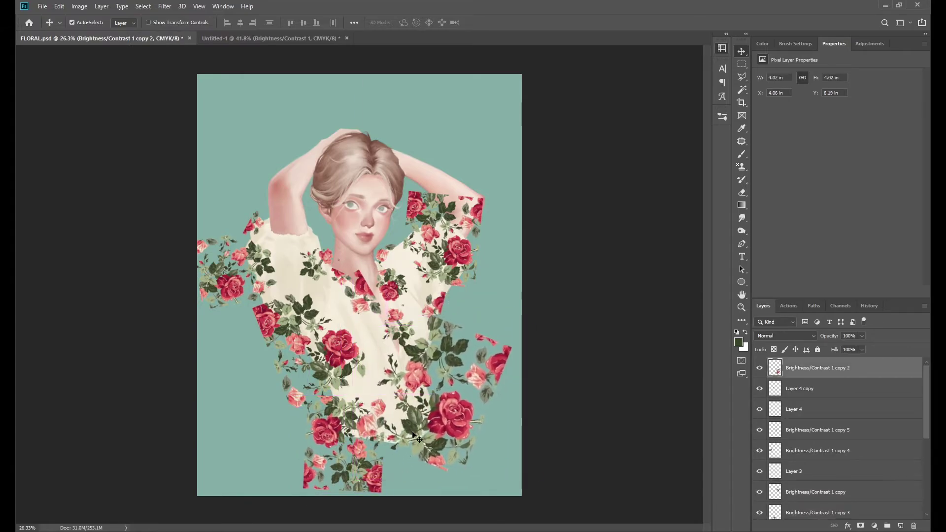
key("Delete")
scroll(921, 435, "down", 2)
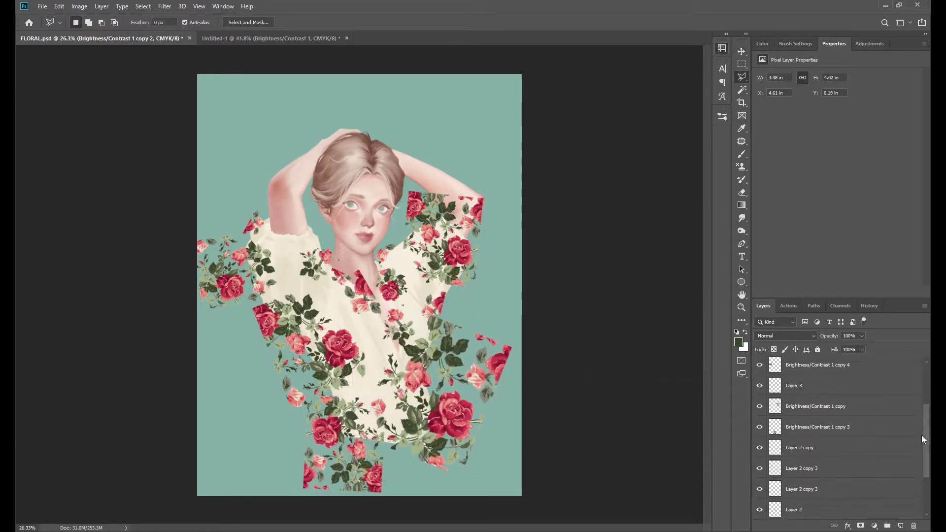
- Merge all pattern pieces into one layer and add a layer mask to it
left_click(838, 451, "shift")
key("ctrl+e")
left_click(775, 388, "ctrl")
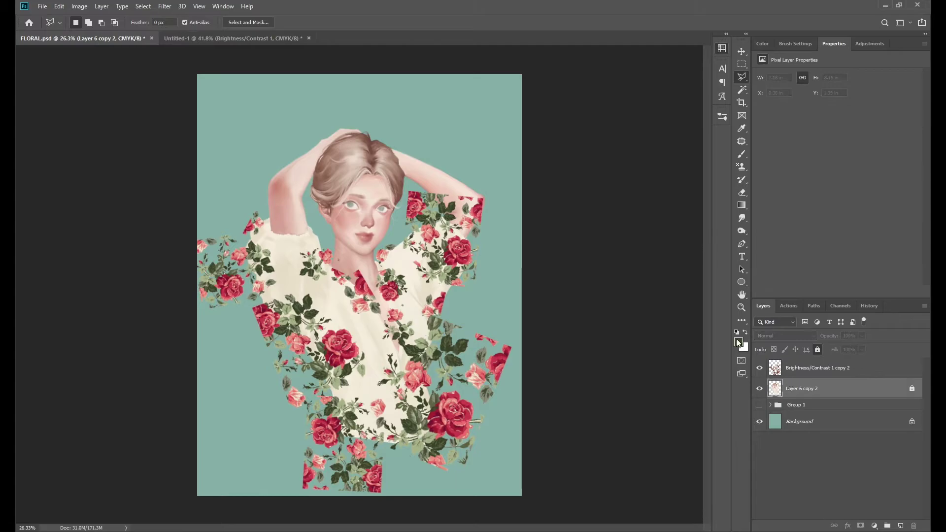
- Mask the merged rose print to the blouse outline, hiding everything outside it
key("d")
mouse_move(295, 241)
left_mouse_down()
mouse_move(377, 309)
mouse_move(472, 254)
mouse_move(294, 241)
left_mouse_up()
key("ctrl+shift+i")
key("alt+BackSpace")
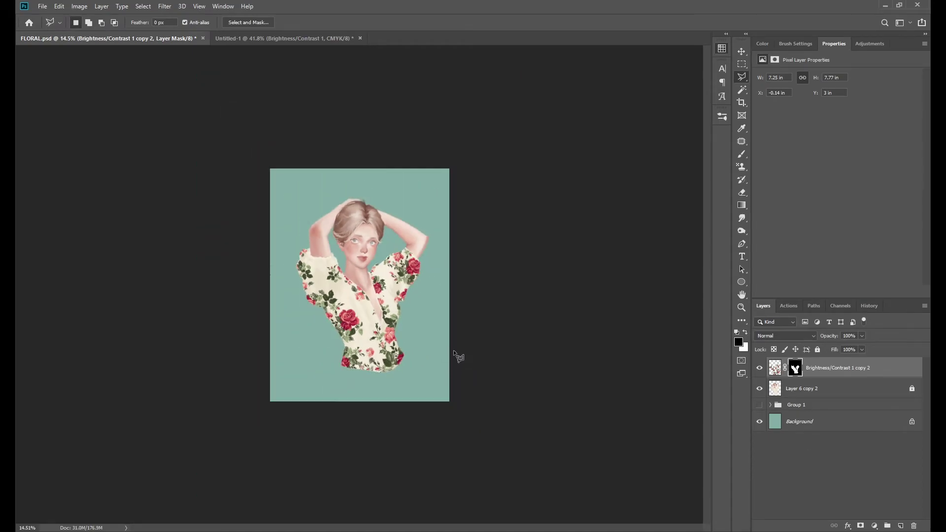
key("ctrl+2")
- Shrink a pattern patch onto the left sleeve and warp it to the sleeve's curve
scroll(359, 276, "up", 3)
mouse_move(199, 299)
left_mouse_down()
mouse_move(190, 300)
mouse_move(199, 299)
left_mouse_up()
key("ctrl+t")
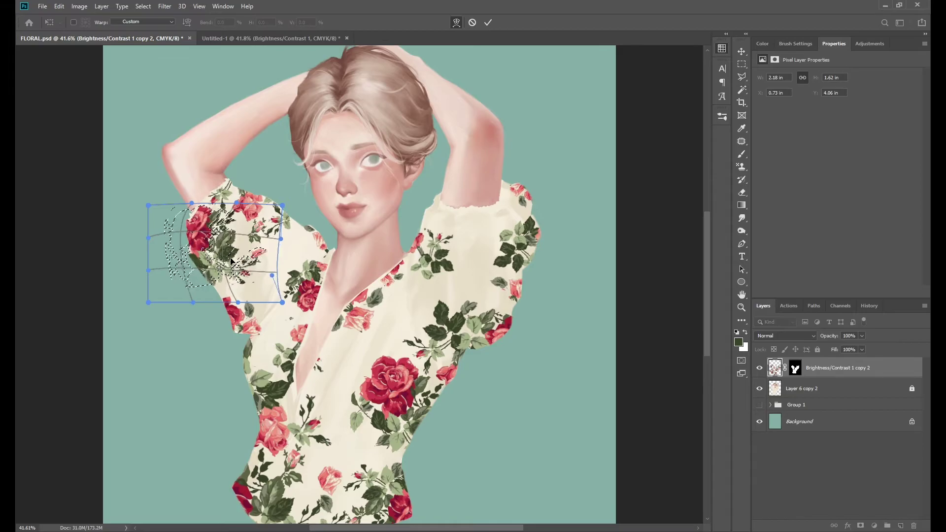
left_click_drag(217, 254, 242, 315)
key("Return")
key("ctrl+t")
key("Return")
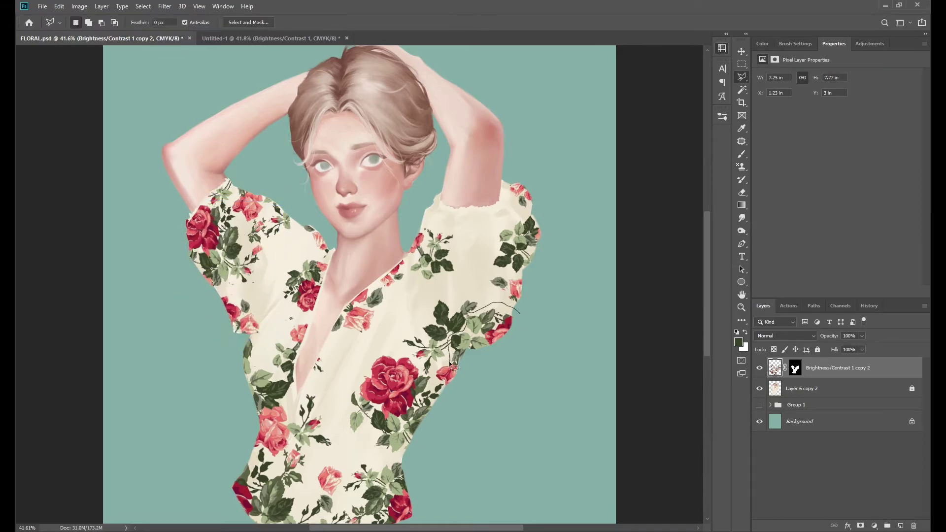
- Outline pattern on the upper left sleeve and warp it over the shoulder
key("l")
mouse_move(251, 182)
left_mouse_down()
mouse_move(245, 236)
mouse_move(251, 181)
left_mouse_up()
key("ctrl+t")
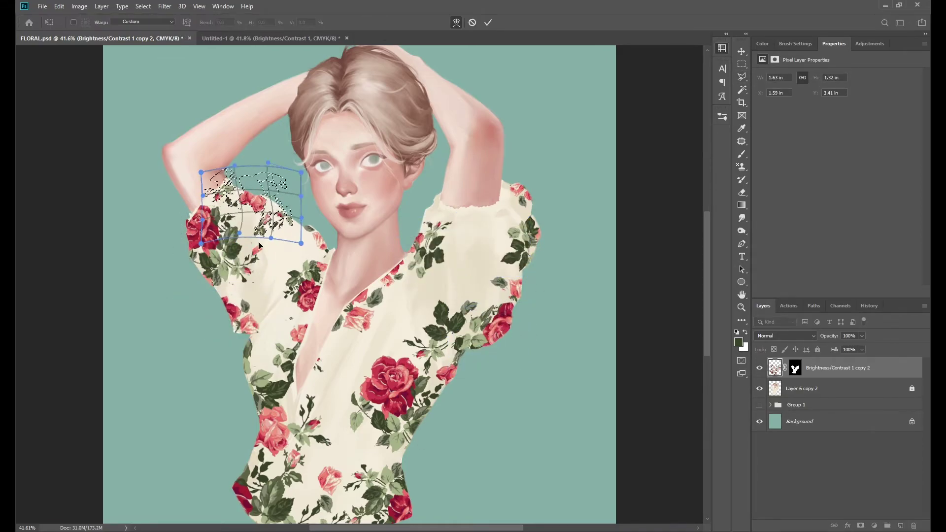
key("Return")
scroll(360, 276, "down", 2)
key("ctrl+t")
- Copy hem pattern and right-sleeve foliage to new layers, moving the foliage onto the bodice
left_click_drag(455, 430, 403, 474)
key("ctrl+j")
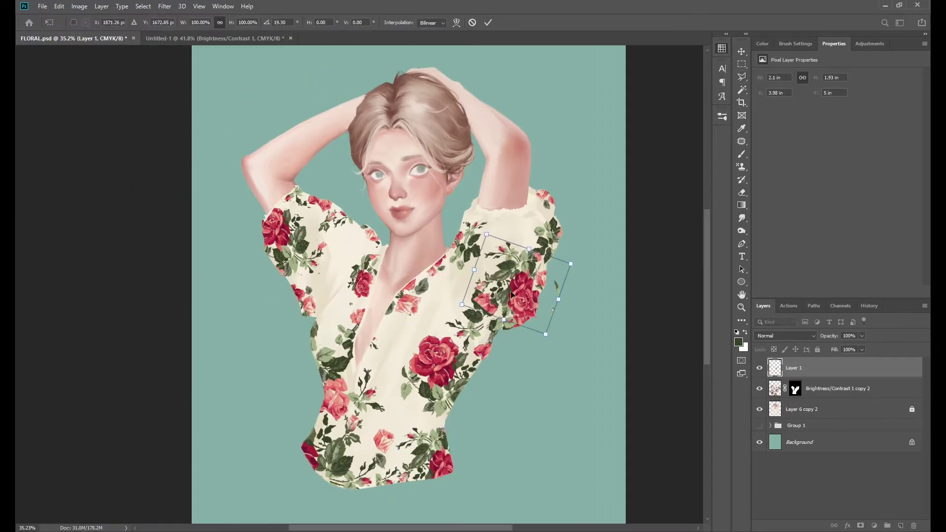
mouse_move(542, 257)
left_mouse_down()
mouse_move(531, 265)
mouse_move(563, 282)
left_mouse_up()
scroll(531, 264, "up", 2)
key("ctrl+j")
mouse_move(465, 303)
left_mouse_down()
mouse_move(462, 357)
mouse_move(527, 215)
mouse_move(546, 202)
left_mouse_up()
- Copy and warp a small rose onto its own layer, then save the painting
key("ctrl+j")
key("ctrl+t")
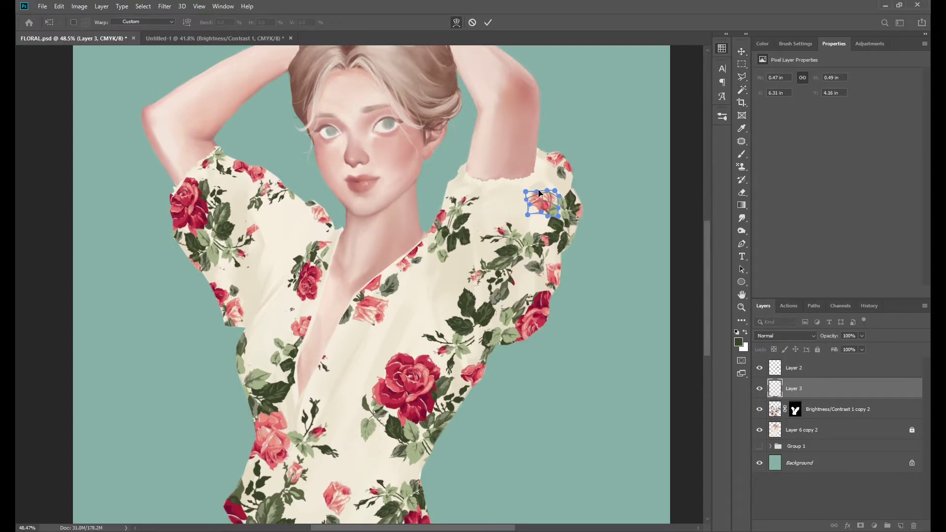
key("Return")
key("ctrl+0")
key("ctrl+s")
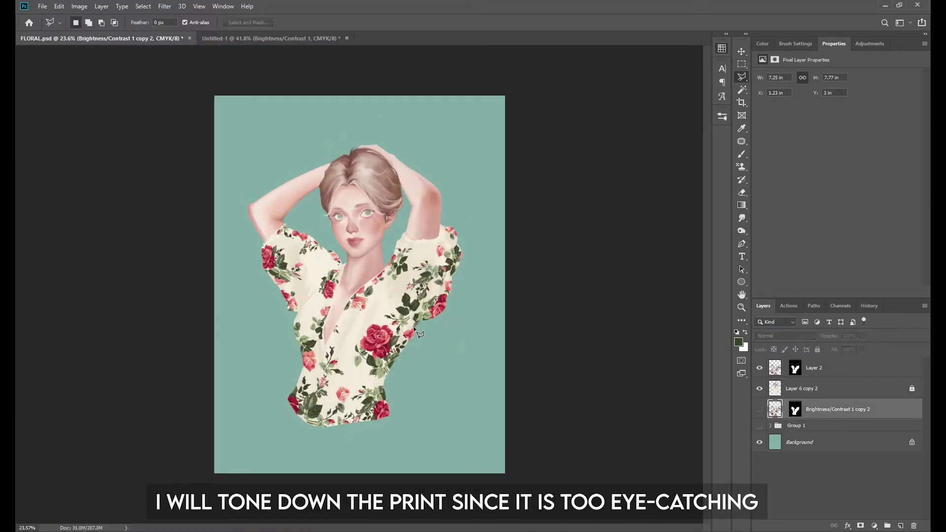
- Lighten and desaturate the Layer 2 print with a clipped Hue/Saturation adjustment, then merge it
scroll(420, 335, "down", 3)
left_click(773, 370)
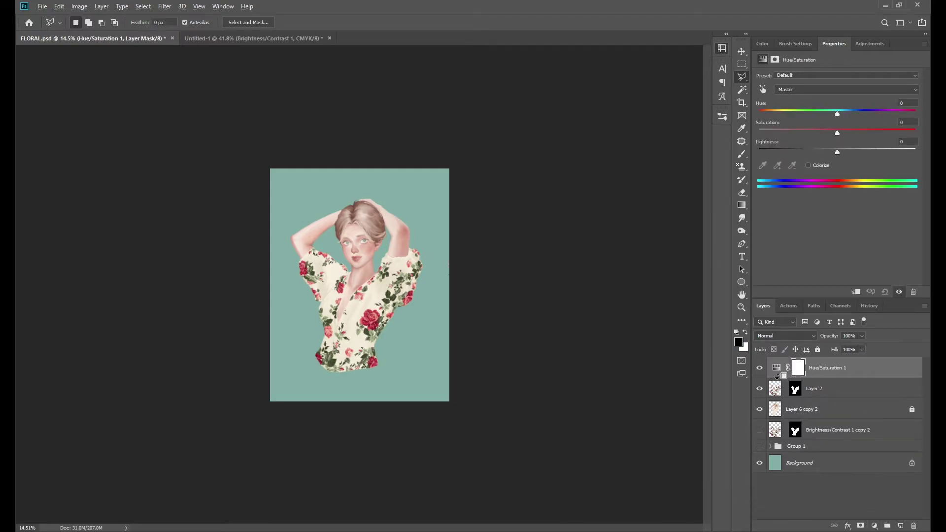
key("ctrl+alt+g")
mouse_move(817, 129)
left_mouse_down()
mouse_move(809, 129)
mouse_move(874, 149)
mouse_move(803, 133)
left_mouse_up()
left_click_drag(852, 152, 856, 152)
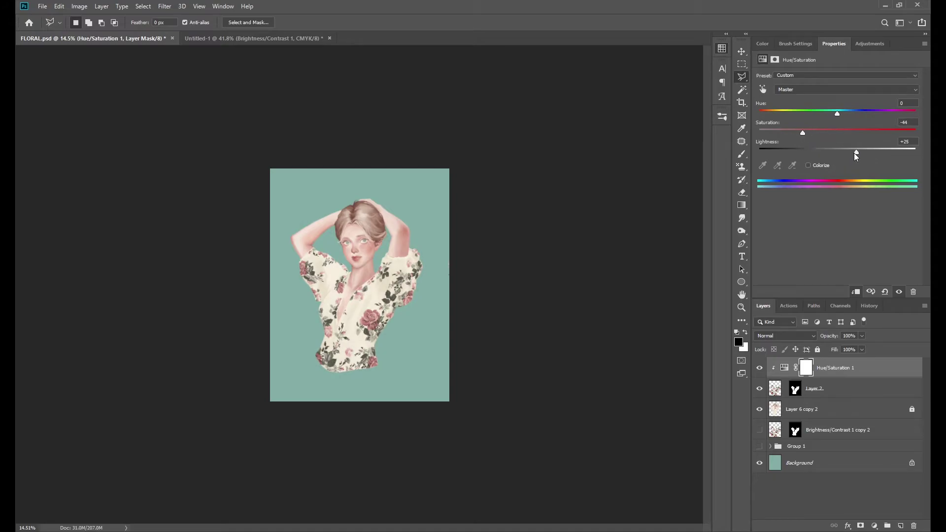
left_click(829, 394, "shift")
key("ctrl+e")
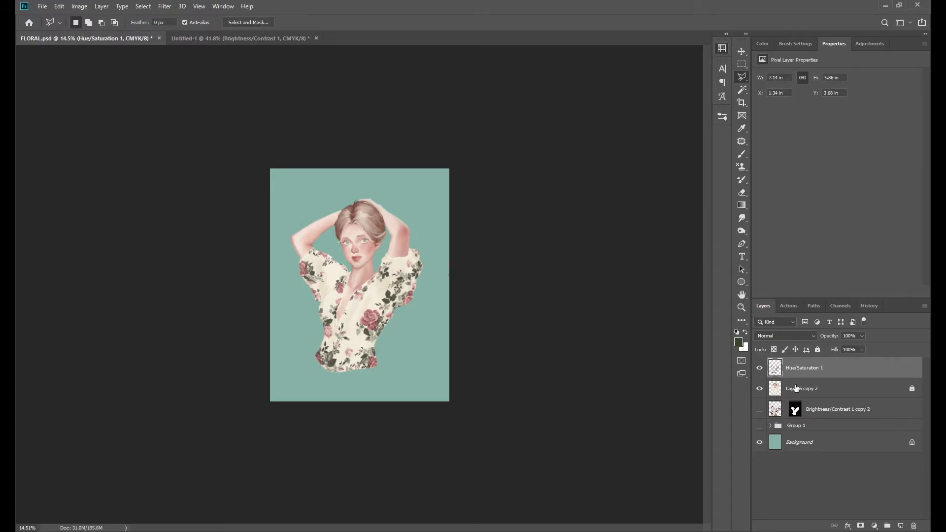
- Set the rose print layer's blend mode to Multiply
left_click(794, 335)
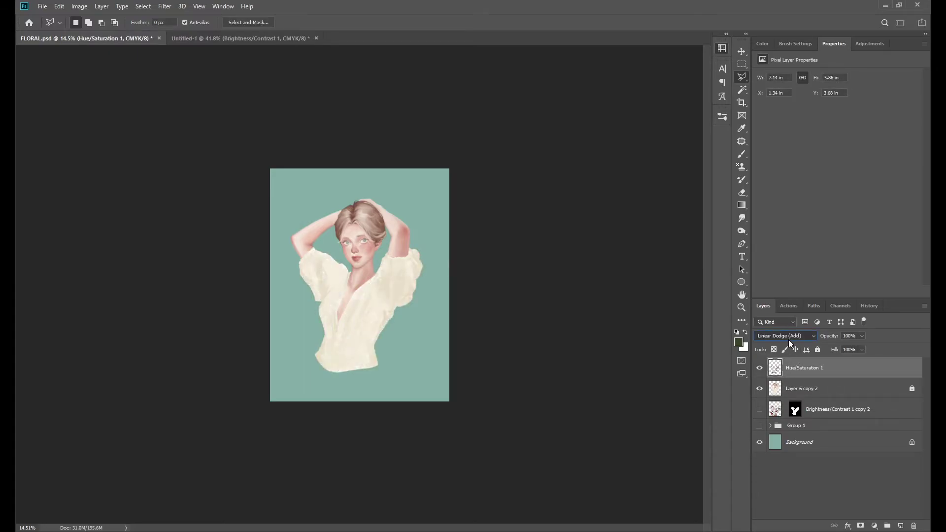
left_click(788, 370)
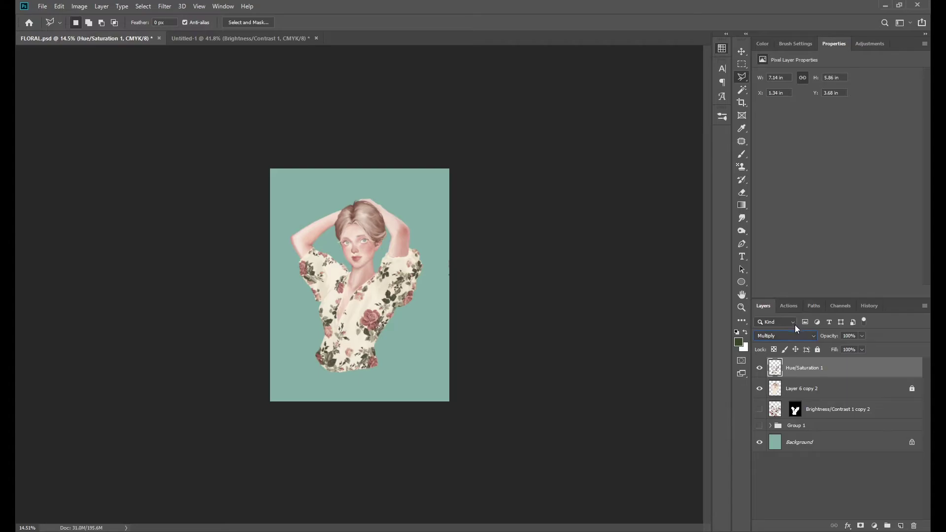
scroll(542, 290, "up", 5)
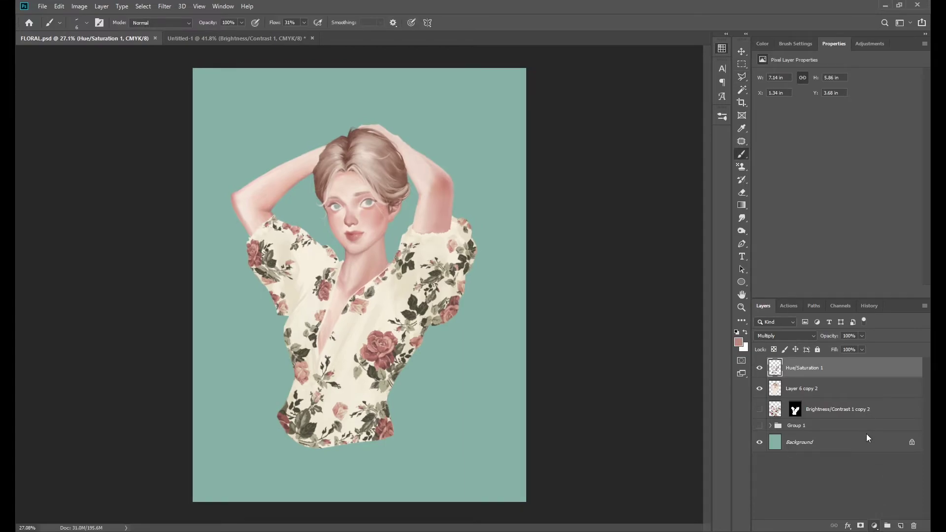
- Merge a second clipped Hue/Saturation adjustment raising Lightness and Saturation into the print
left_click(875, 526)
left_click(803, 383)
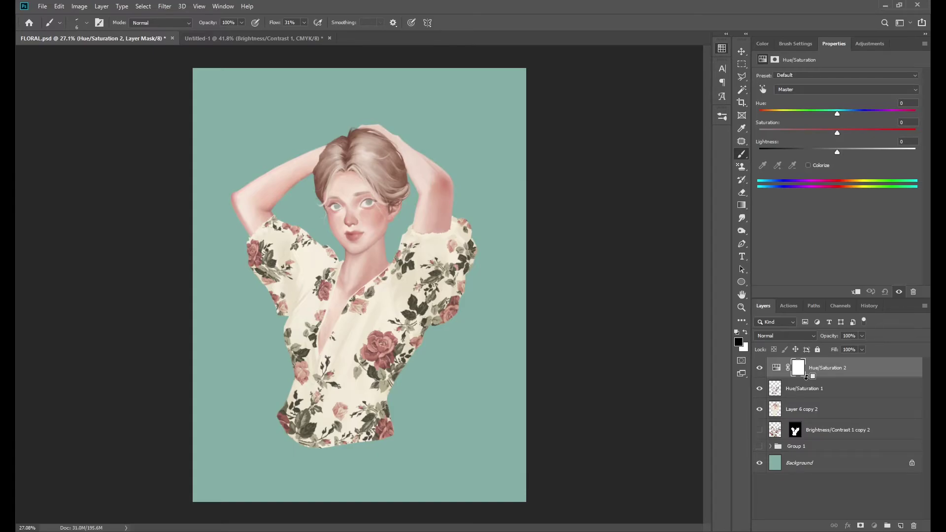
left_click(802, 378, "alt")
left_click_drag(848, 151, 886, 151)
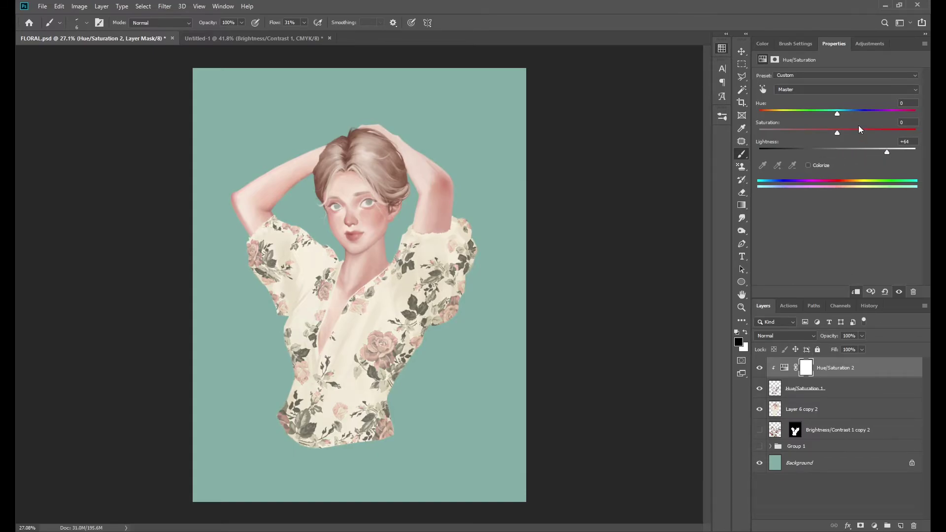
left_click_drag(837, 133, 898, 133)
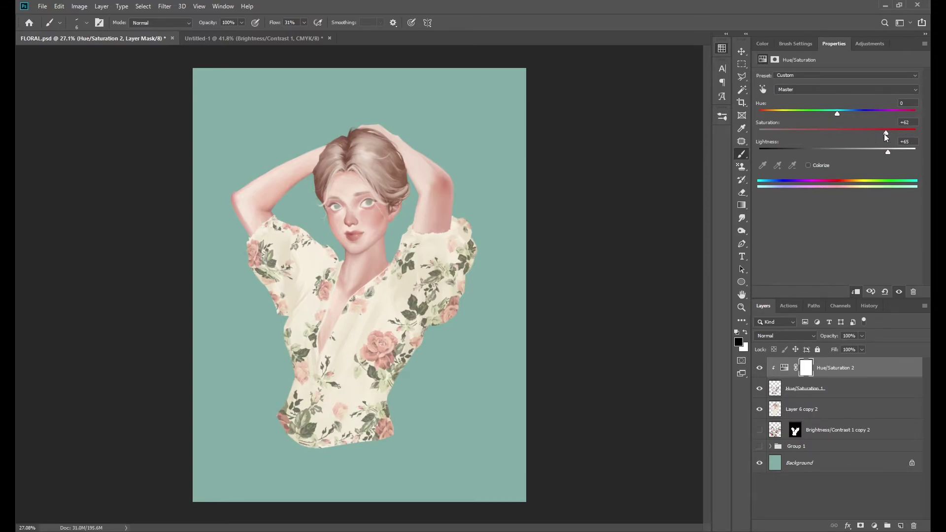
key("ctrl+e")
scroll(782, 336, "down", 3)
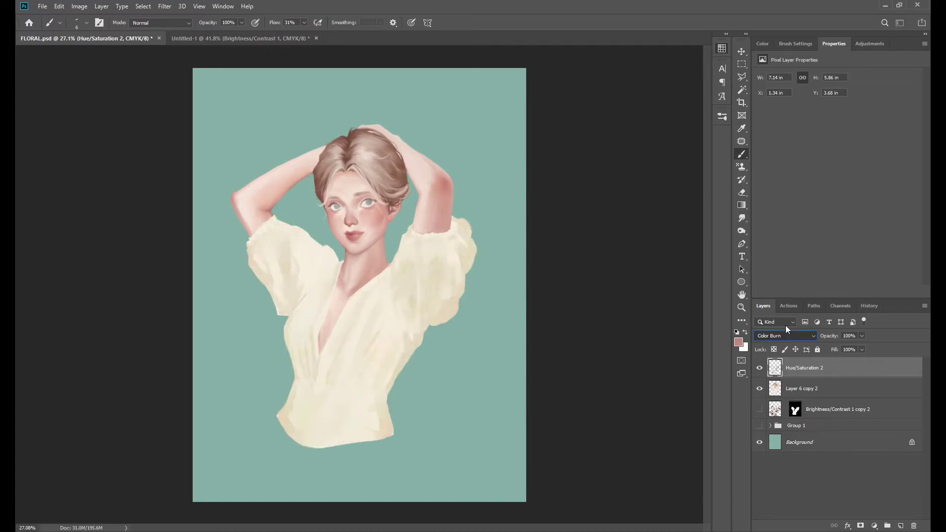
scroll(449, 298, "down", 2)
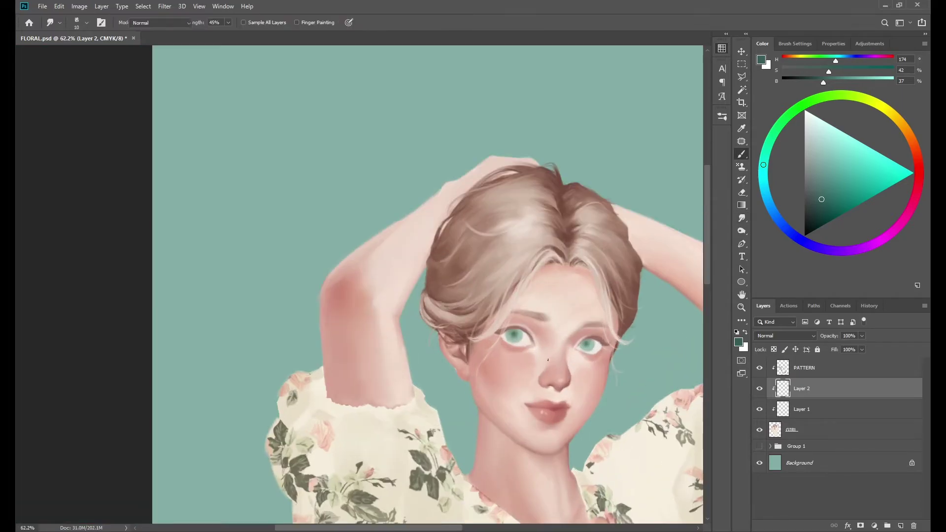
- Sample teal for the irises and a pinkish brown, then erase excess paint on Layer 1
left_click(641, 342, "alt")
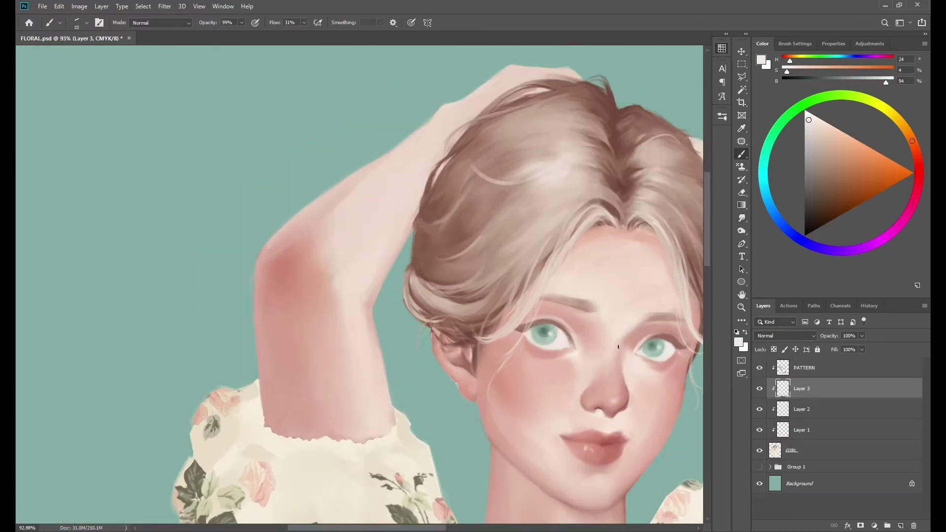
left_click(555, 301, "alt")
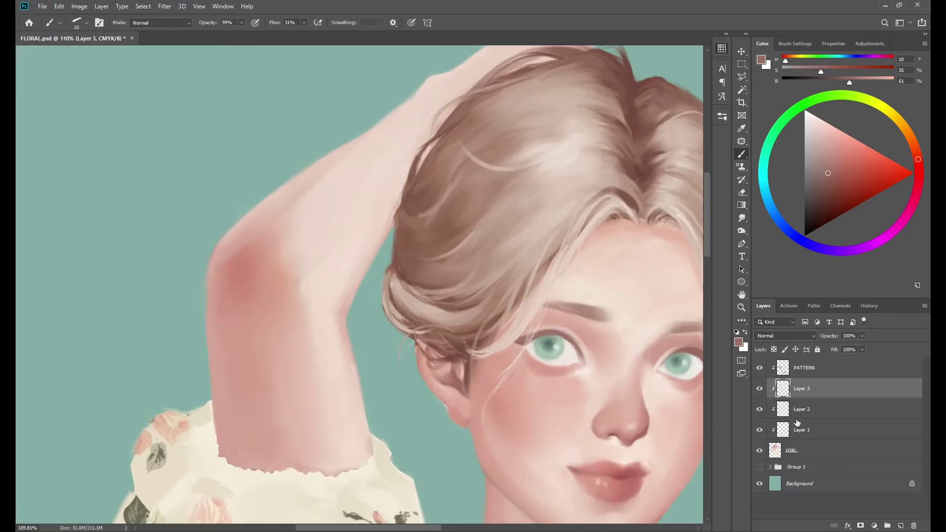
left_click(797, 423)
key("e")
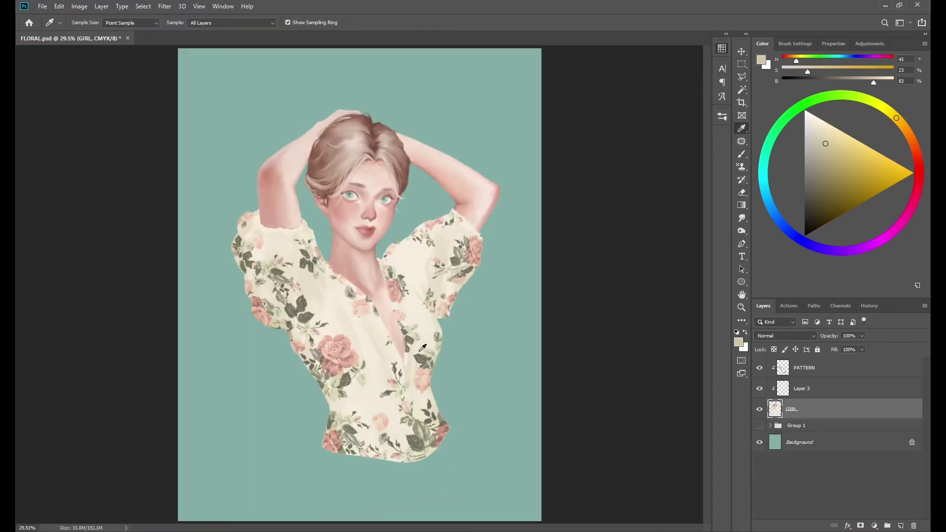
- Paint the shirt with a sampled light beige and a darker beige for its shadows
key("b")
left_click(316, 291, "alt")
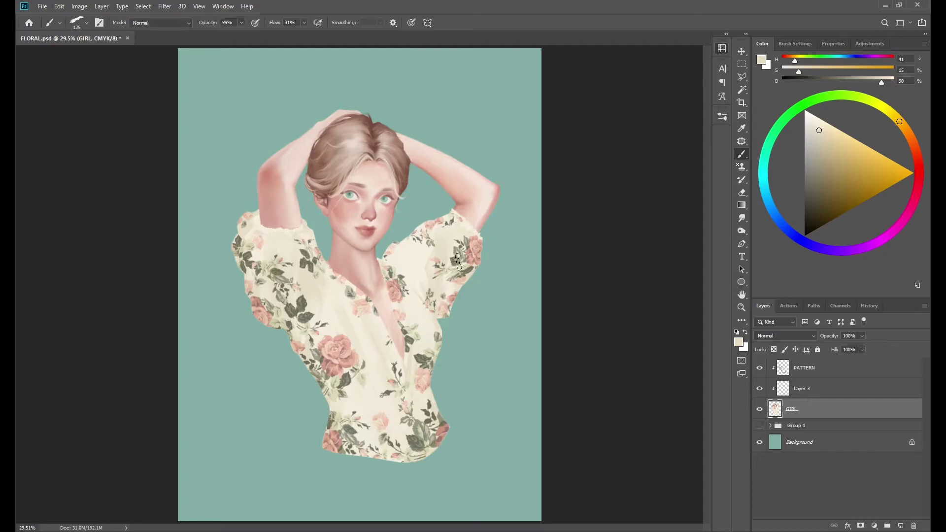
left_click(826, 152)
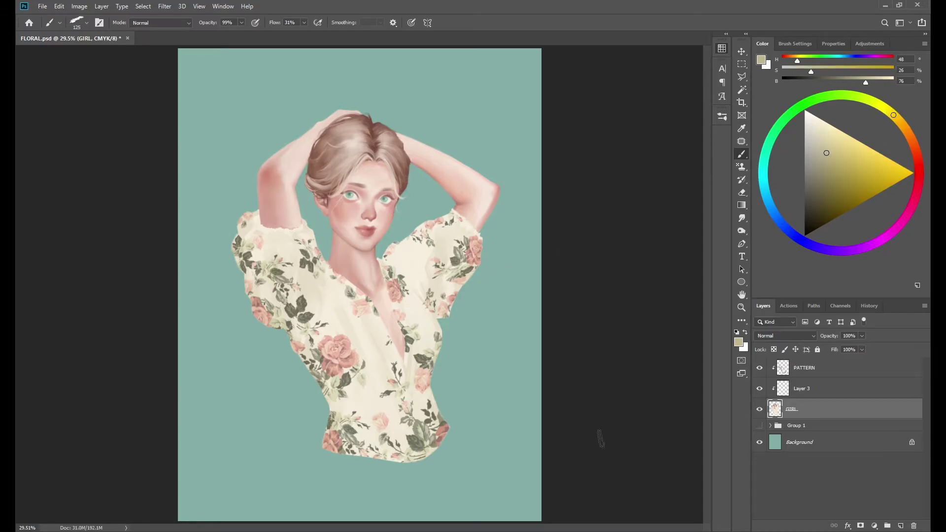
- On a new clipped layer above GIRL, brush darker beige shading over both sleeves and the chest
left_click(900, 525)
left_click_drag(316, 349, 340, 434)
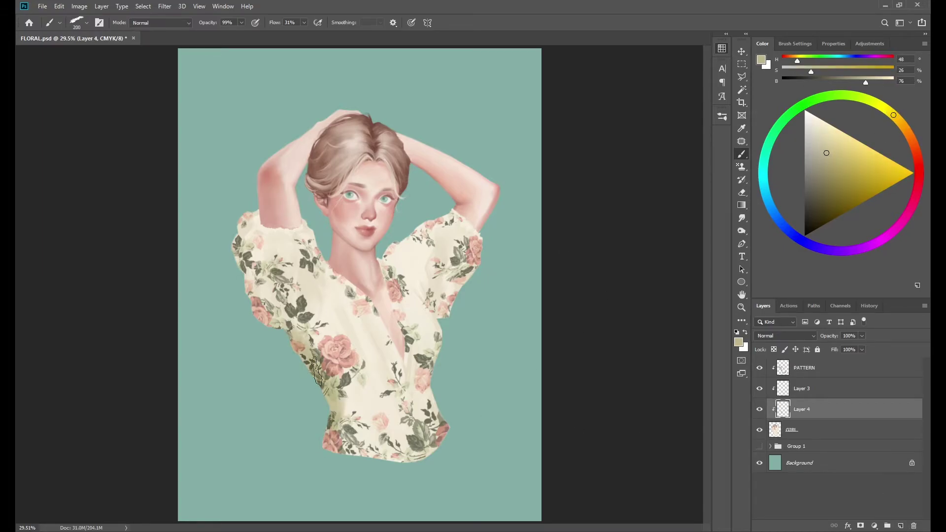
key("[")
key("[")
key("[")
left_click_drag(313, 249, 293, 335)
left_click_drag(242, 276, 253, 205)
key("]")
key("]")
key("]")
left_click_drag(443, 247, 429, 310)
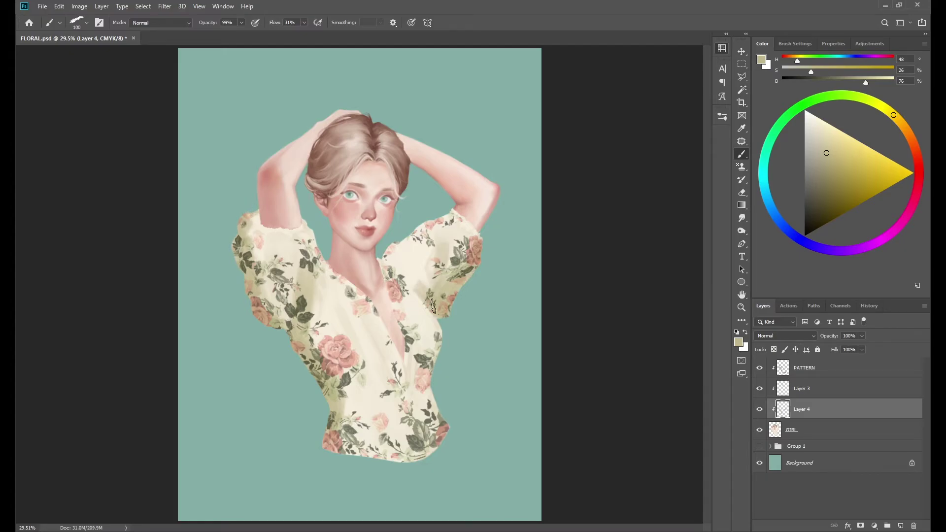
left_click_drag(276, 256, 320, 295)
mouse_move(429, 315)
left_mouse_down()
mouse_move(417, 286)
mouse_move(424, 251)
mouse_move(408, 276)
left_mouse_up()
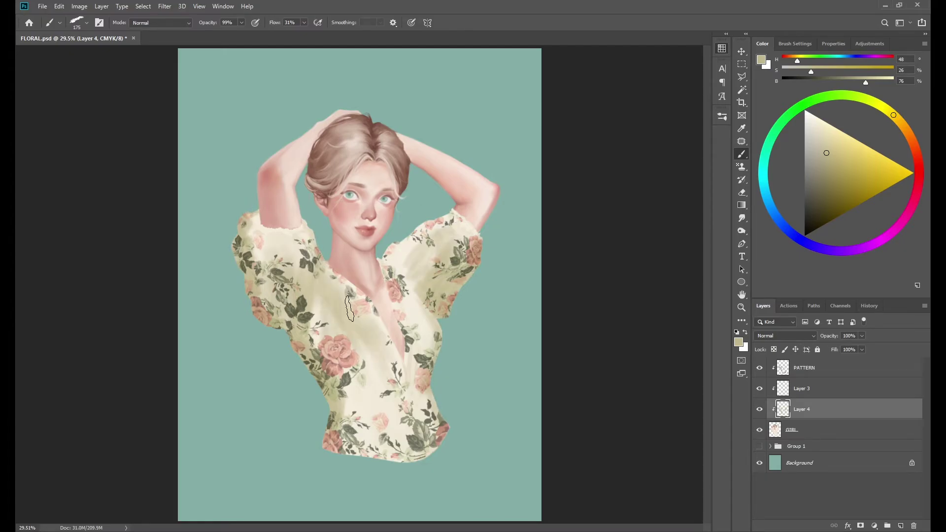
left_click_drag(345, 286, 414, 414)
- Soften the chest shading with the Eraser, then slightly enlarge the eraser
key("e")
scroll(368, 333, "down", 2)
mouse_move(368, 333)
left_mouse_down()
mouse_move(339, 281)
mouse_move(399, 365)
left_mouse_up()
key("b")
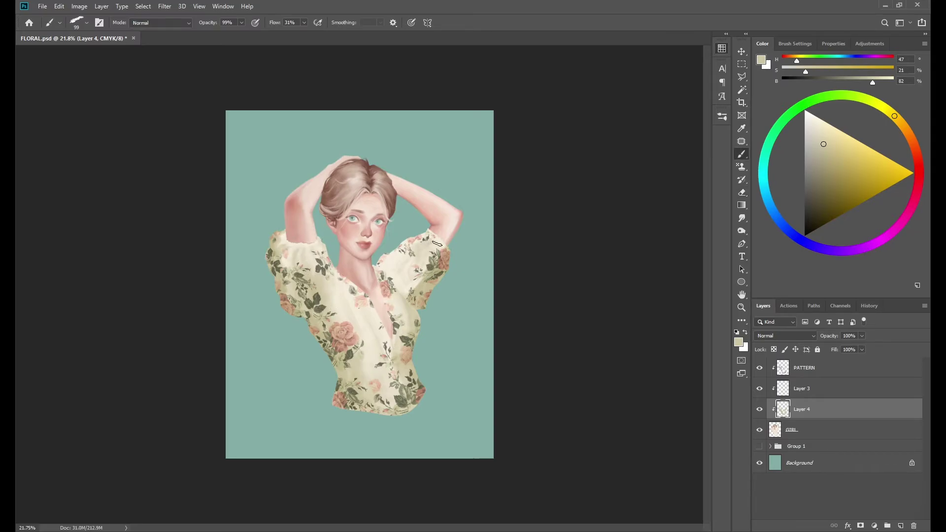
scroll(433, 244, "up", 2)
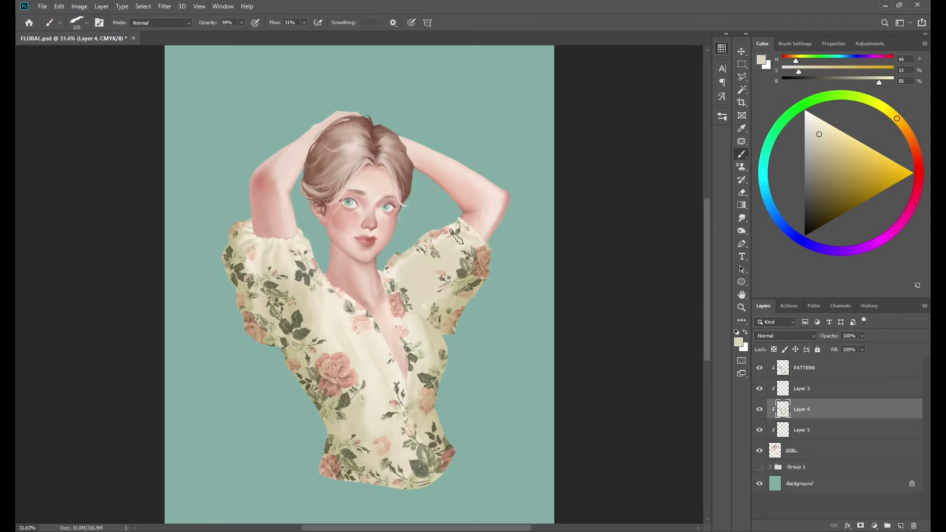
key("e")
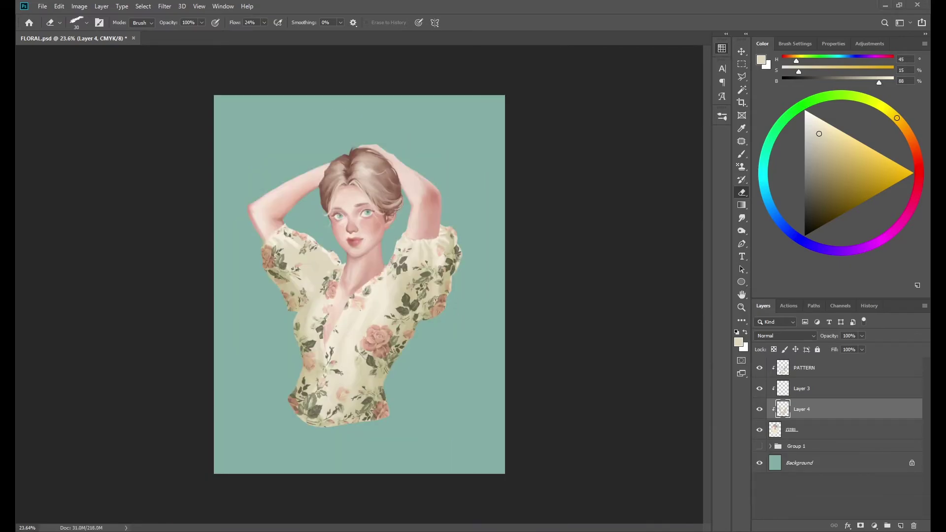
key("bracketright")
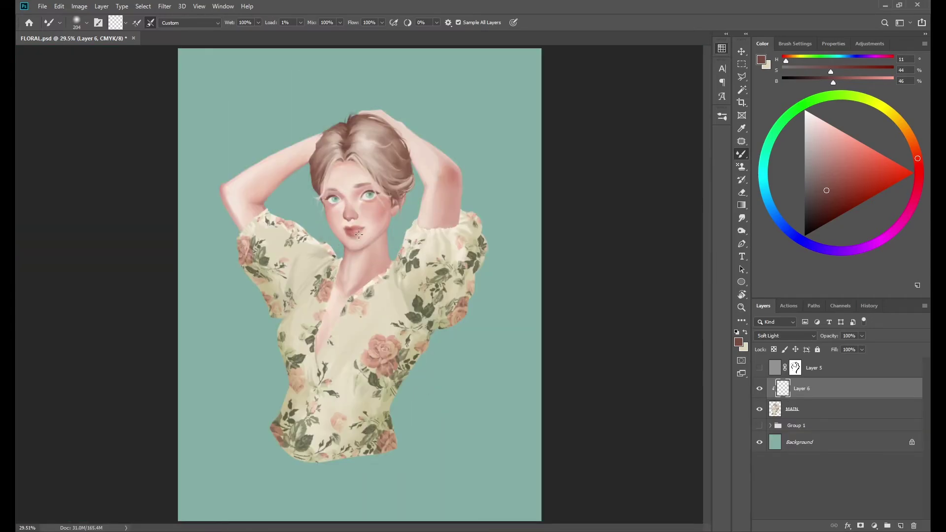
- Pick a soft pink colour and a smaller regular brush for the skin
left_click_drag(918, 158, 919, 175)
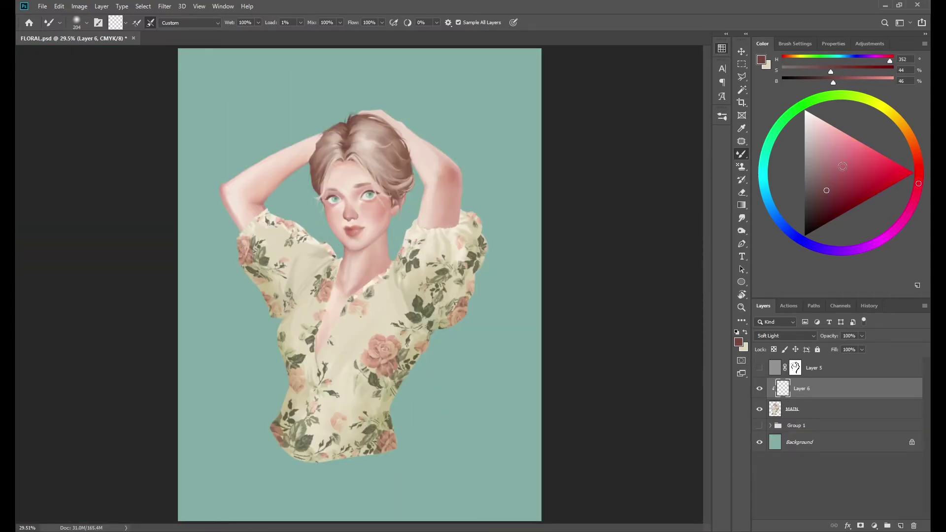
mouse_move(843, 166)
left_mouse_down()
mouse_move(849, 157)
mouse_move(871, 161)
left_mouse_up()
key("shift+b")
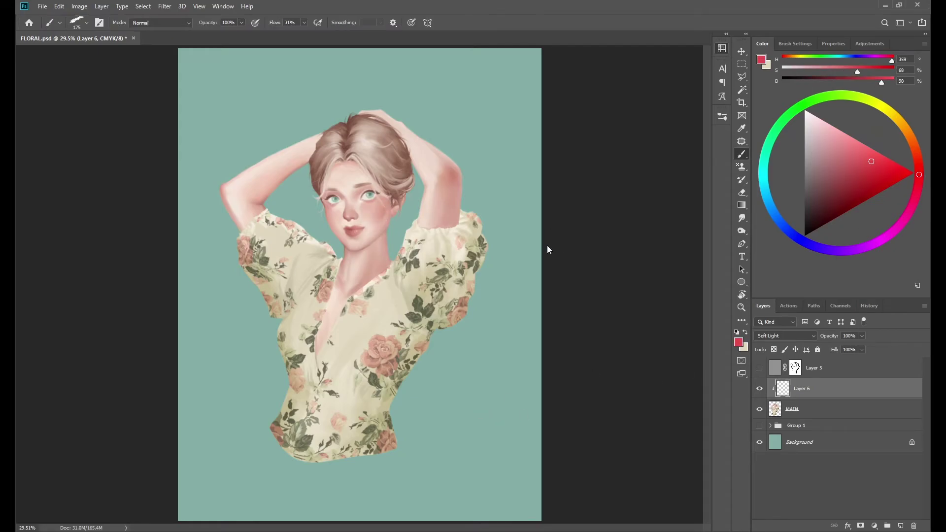
scroll(383, 209, "up", 2)
key("bracketleft")
key("bracketleft")
key("bracketleft")
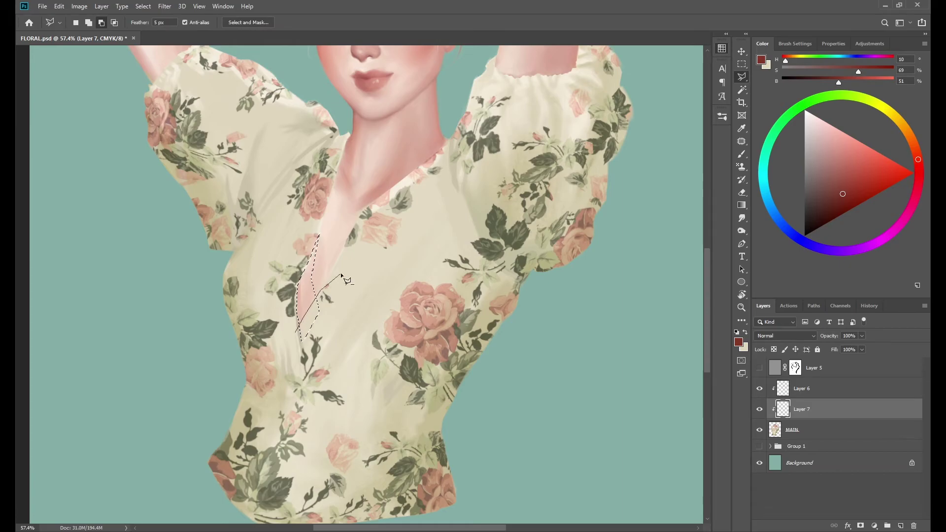
- Select the V-neckline area and paint pink inside it
left_click(298, 279, "alt")
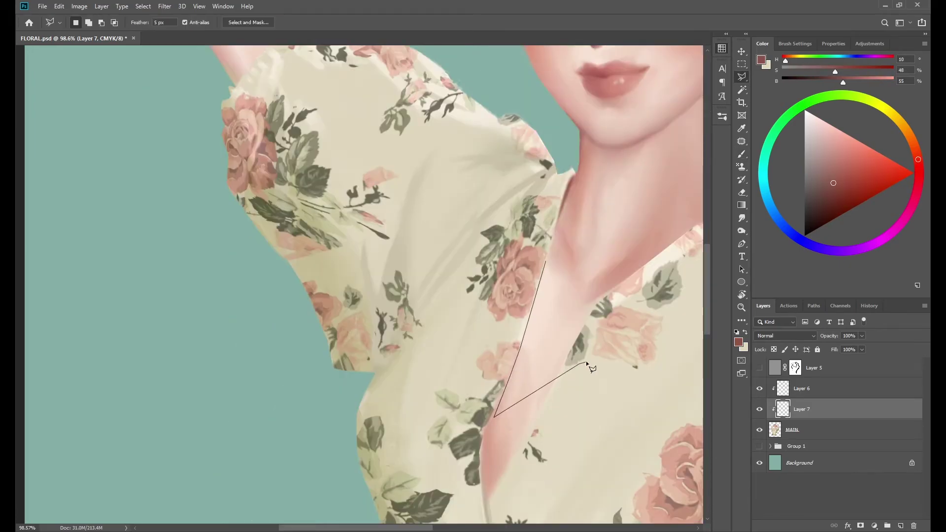
mouse_move(507, 388)
left_mouse_down()
mouse_move(542, 269)
mouse_move(504, 397)
mouse_move(508, 388)
left_mouse_up()
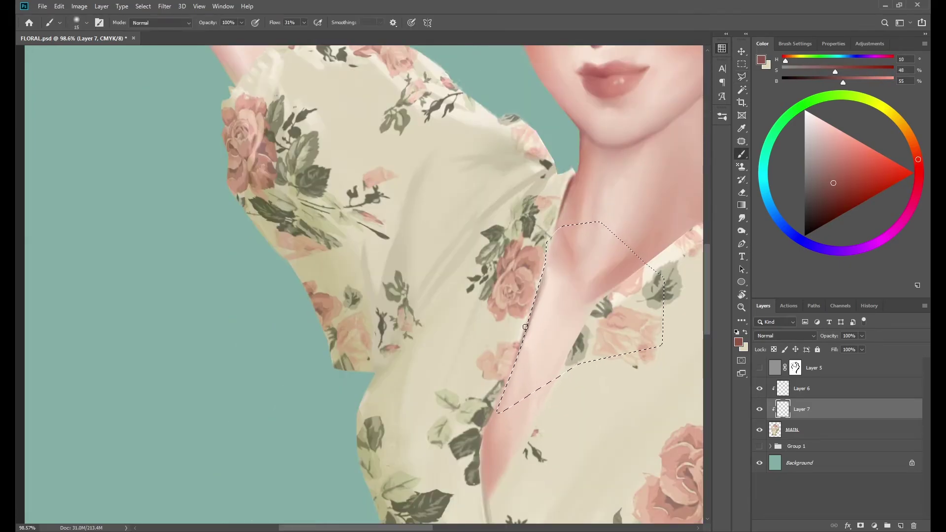
key("ctrl+d")
key("l")
scroll(508, 388, "up", 1)
mouse_move(480, 270)
left_mouse_down()
mouse_move(485, 261)
mouse_move(470, 346)
left_mouse_up()
key("b")
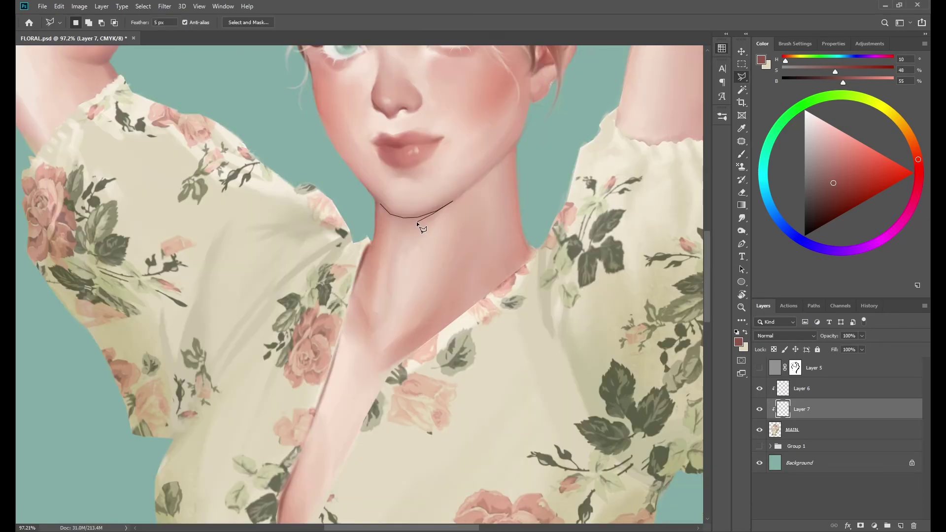
- Outline the neck with a six-point Polygonal Lasso selection to paint it pink
left_click(432, 213)
left_click(433, 268)
left_click(399, 296)
left_click(371, 296)
left_click(369, 247)
left_click(380, 217)
key("b")
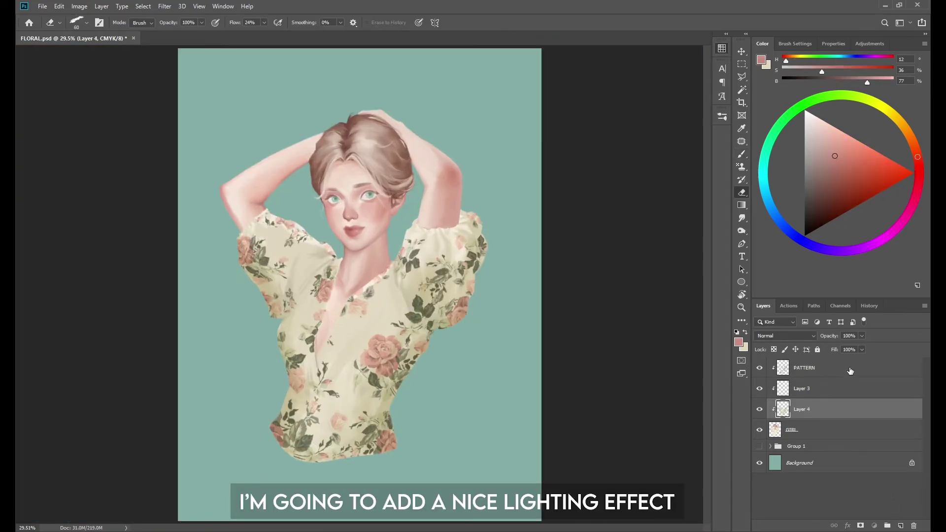
- Move Layer 3 above PATTERN and rename it EYES
left_click(834, 388)
left_click_drag(836, 386, 836, 370)
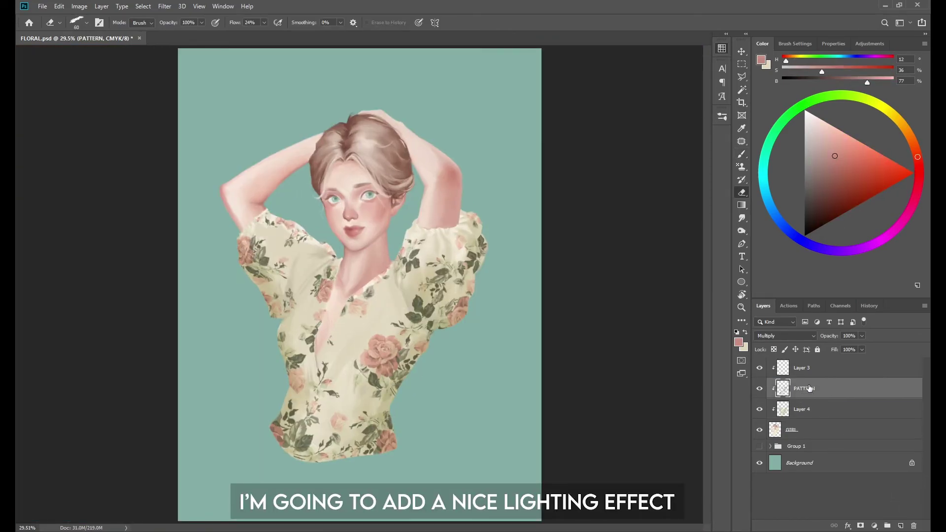
double_click(802, 367)
type("EYES")
key("Return")
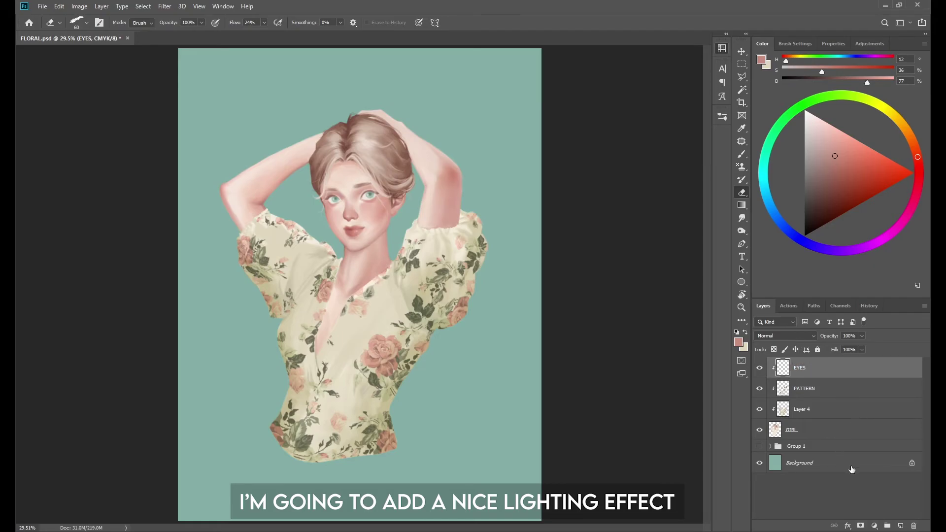
- Add a new top layer and fill it with a greyish mauve shadow colour
left_click(901, 525)
key("b")
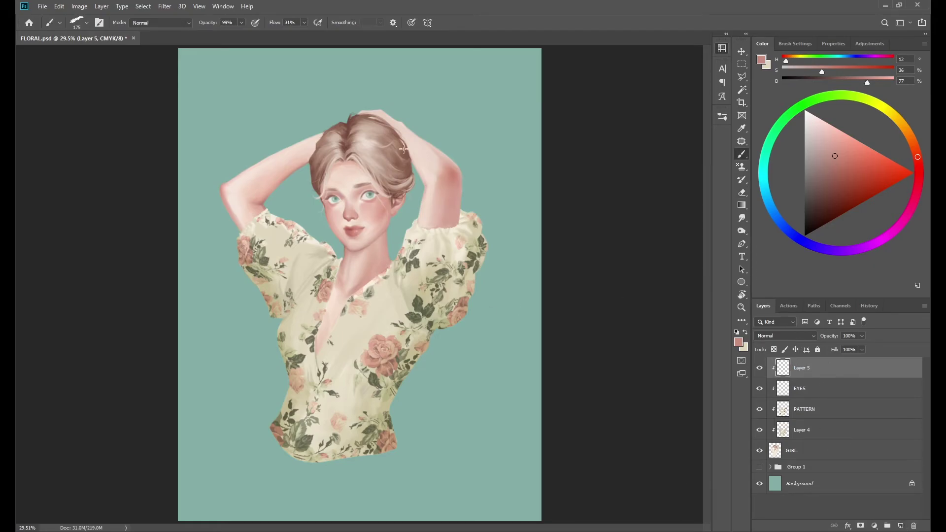
key("bracketright")
key("bracketright")
left_click_drag(411, 141, 402, 170)
left_click(866, 247)
left_click(809, 158)
key("alt+BackSpace")
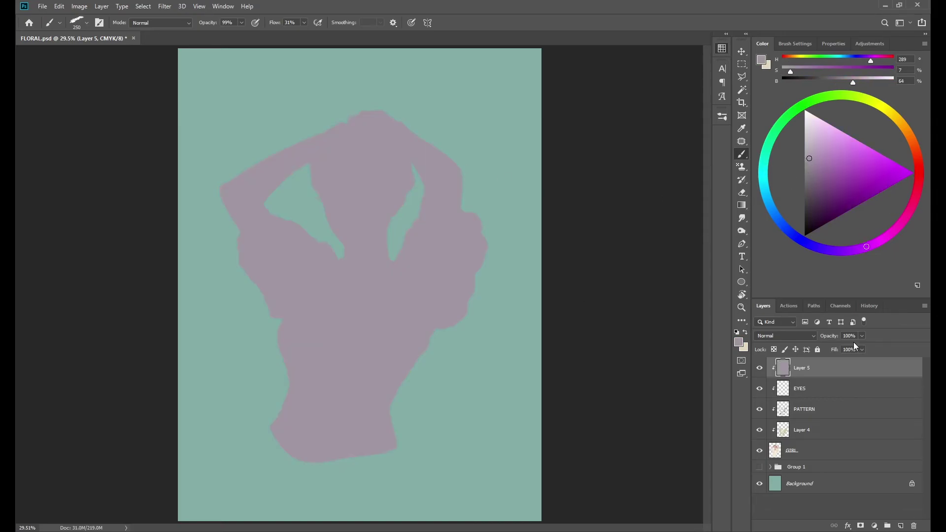
- Add a layer mask to the shadow layer and refill the layer with light grey
left_click(736, 333)
left_click(860, 526)
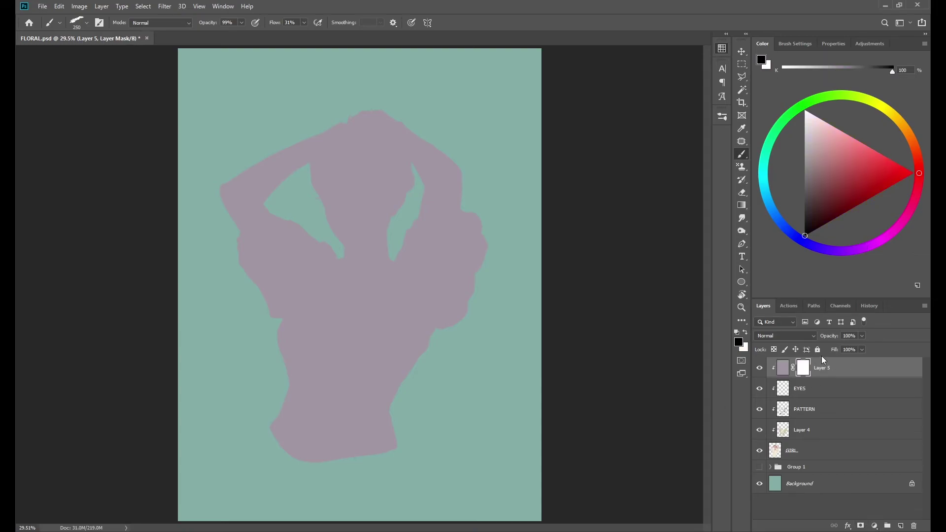
left_click(783, 367)
scroll(797, 336, "down", 3)
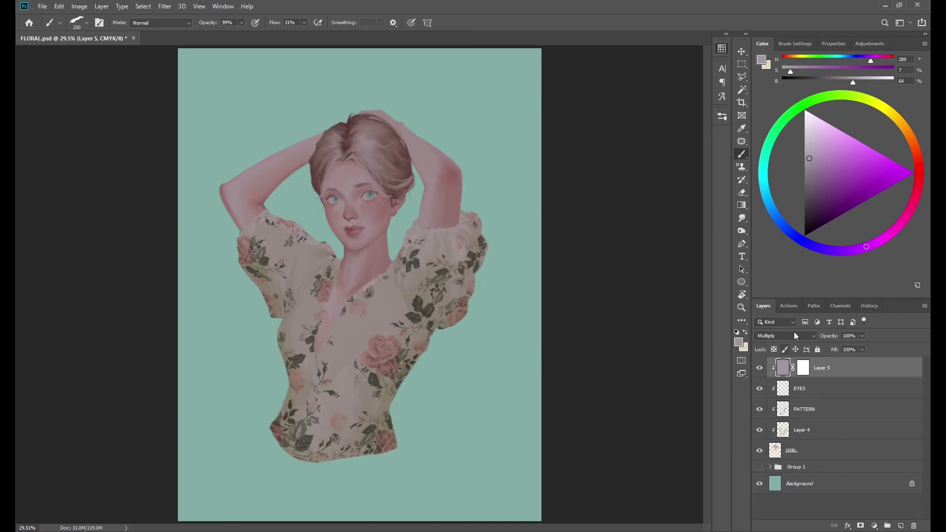
left_click(804, 141)
key("alt+BackSpace")
- Paint black on the shadow mask to lift shadow off the hair, right arm and right shoulder
scroll(389, 369, "down", 1)
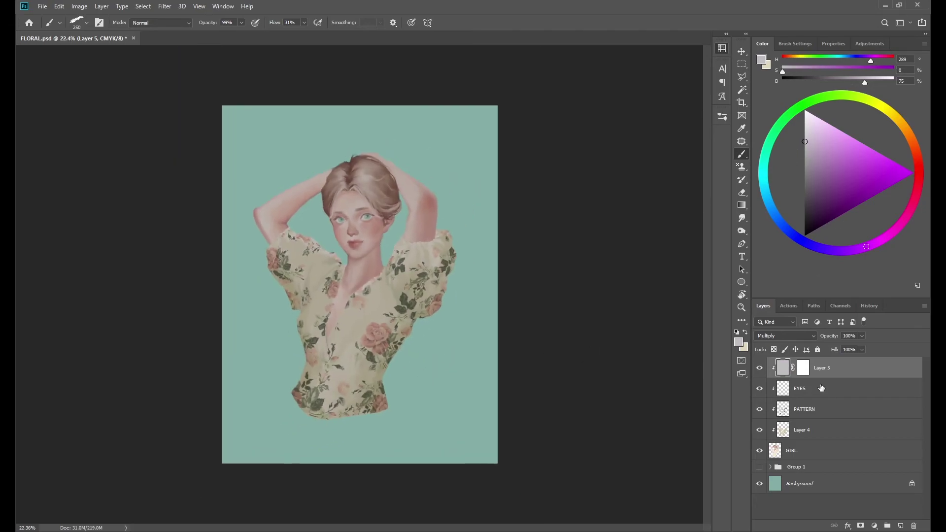
left_click(803, 368)
key("ctrl+i")
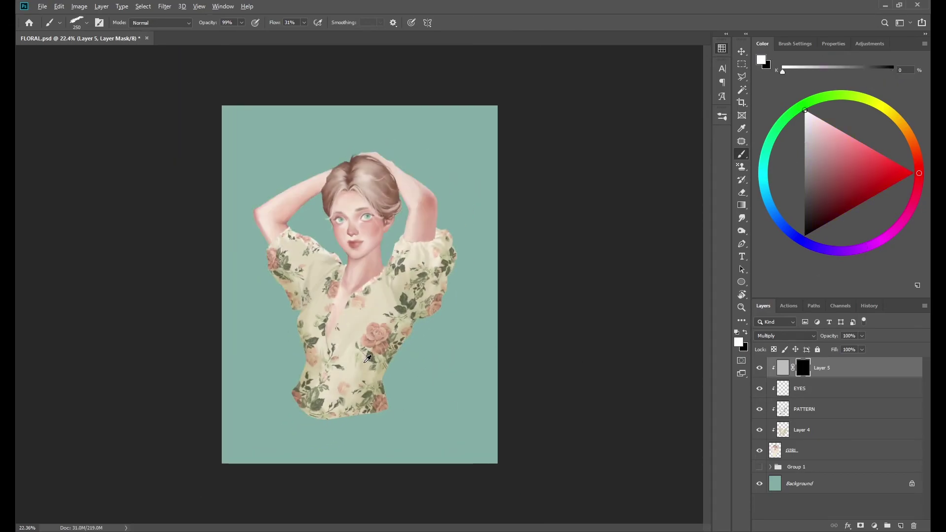
key("ctrl+i")
key("x")
key("bracketleft")
key("bracketleft")
key("bracketleft")
left_click_drag(359, 156, 427, 190)
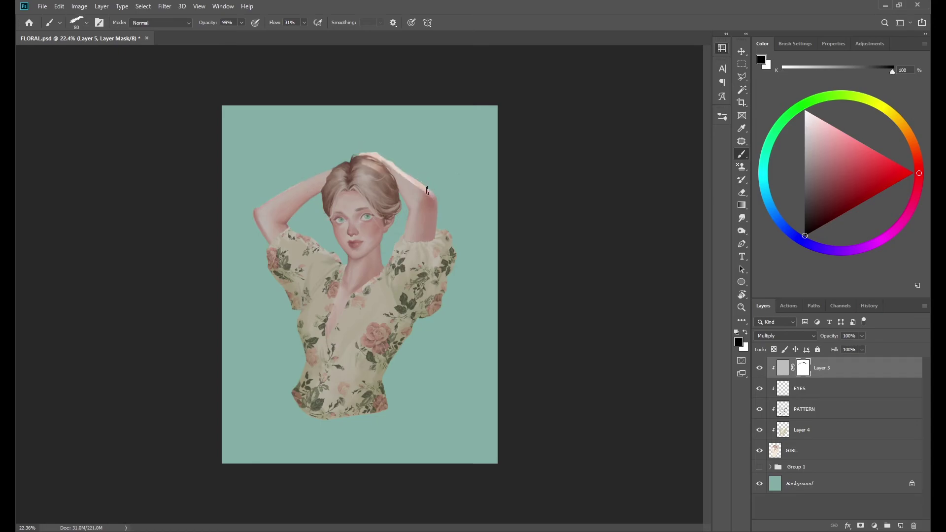
key("bracketleft")
key("bracketleft")
key("bracketleft")
left_click_drag(450, 228, 384, 409)
- Brighten the left arm edge and the neck and hair edges on the mask
key("bracketleft")
key("bracketleft")
mouse_move(284, 224)
left_mouse_down()
mouse_move(345, 266)
mouse_move(389, 219)
left_mouse_up()
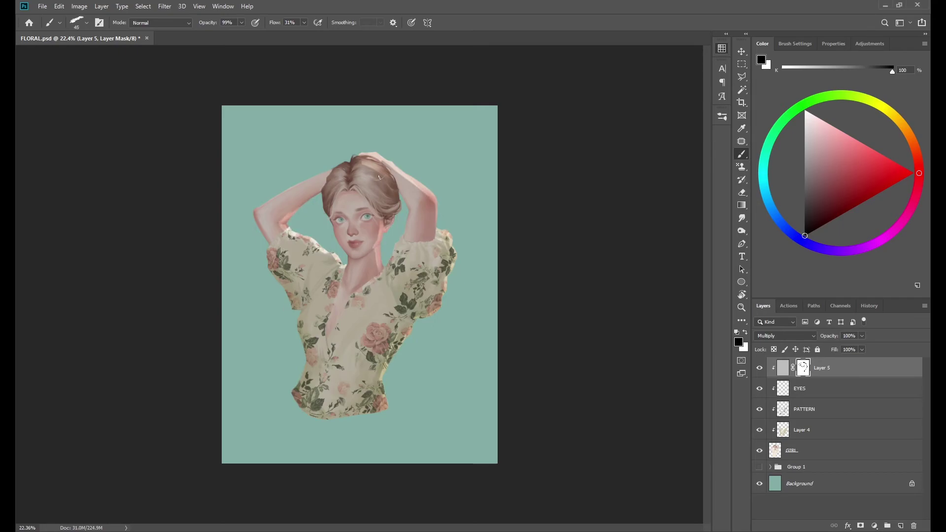
left_click_drag(387, 163, 340, 173)
key("r")
key("b")
key("x")
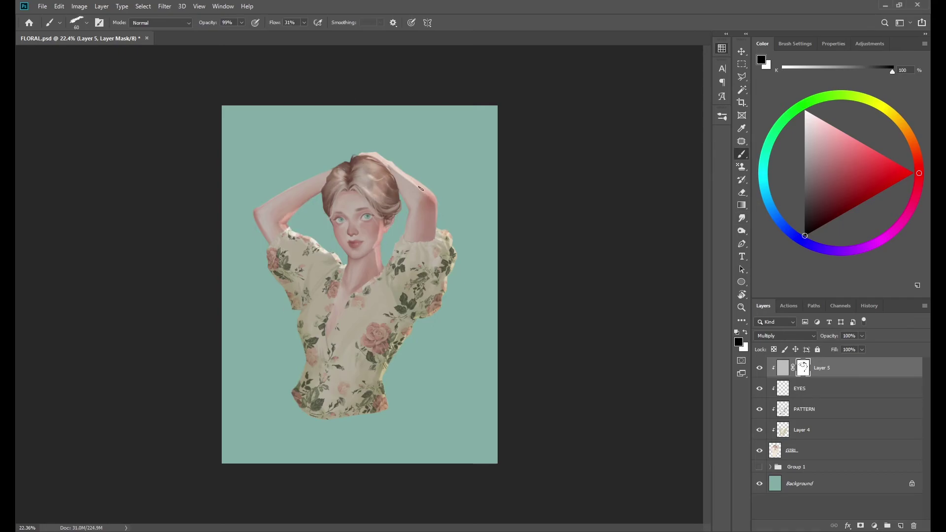
- With a smaller black brush, brighten the hair edge, neck, and both sleeves
scroll(360, 244, "up", 2)
key("x")
key("bracketleft")
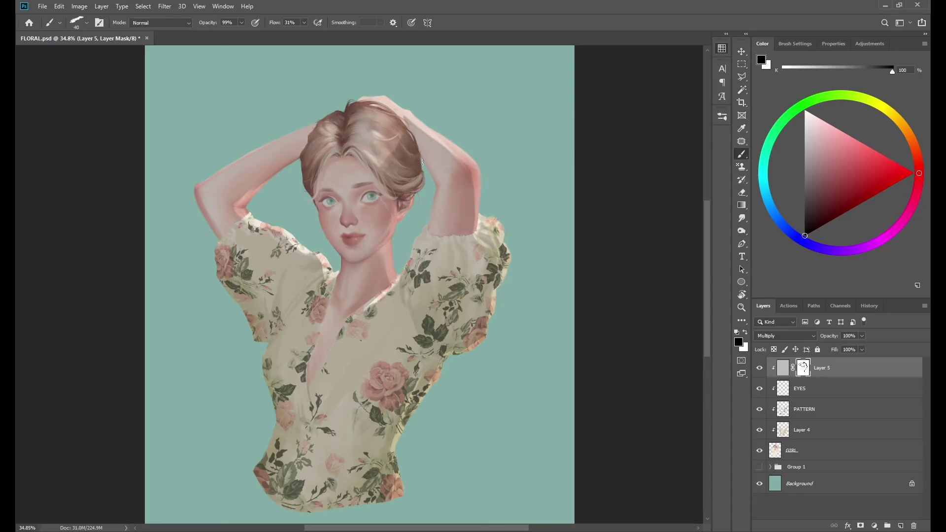
left_click_drag(413, 177, 392, 255)
scroll(391, 255, "down", 3)
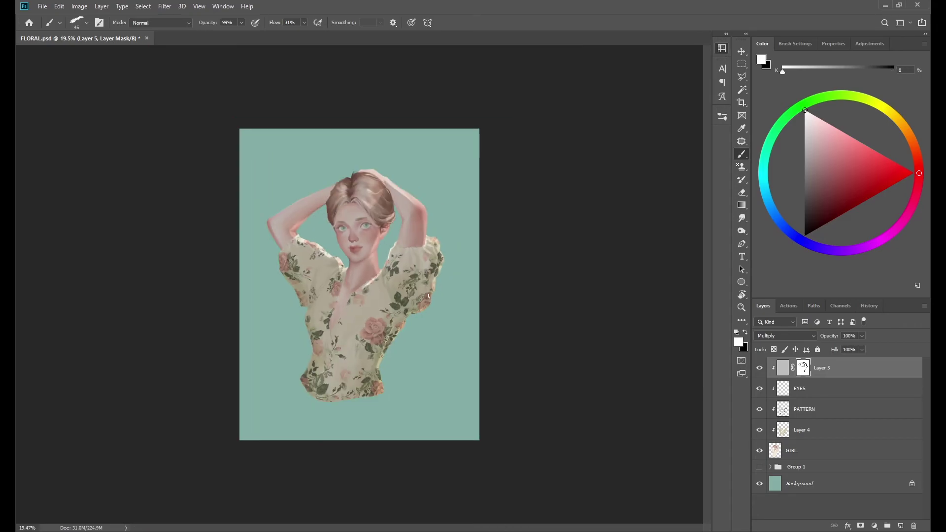
key("bracketleft")
left_click_drag(429, 302, 404, 325)
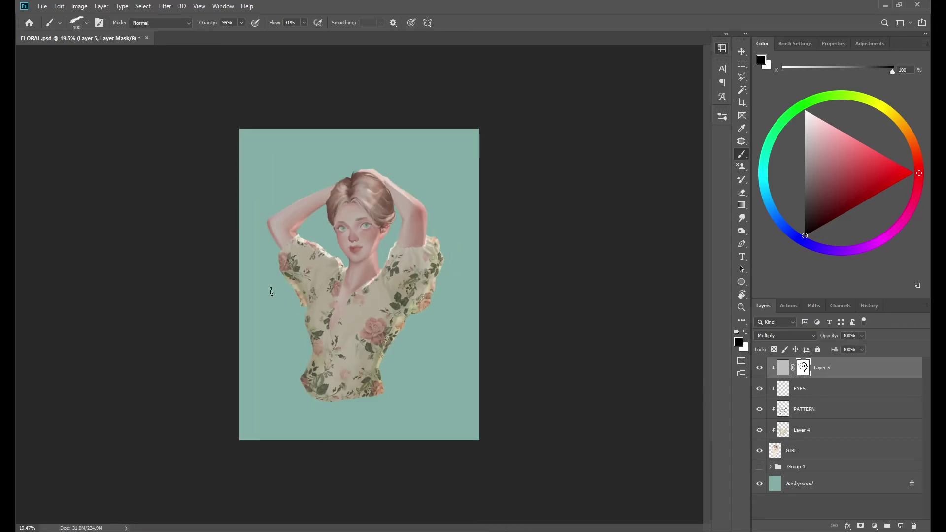
left_click_drag(300, 301, 285, 271)
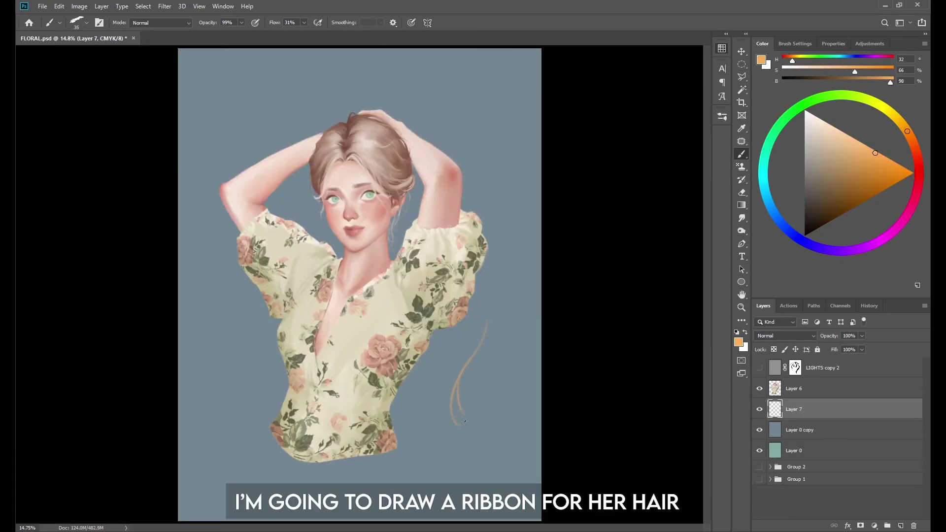
- Sketch the ribbon's curving lines trailing down right of the shoulder
key("bracketleft")
mouse_move(485, 305)
left_mouse_down()
mouse_move(460, 434)
mouse_move(489, 424)
left_mouse_up()
left_click_drag(501, 340, 498, 388)
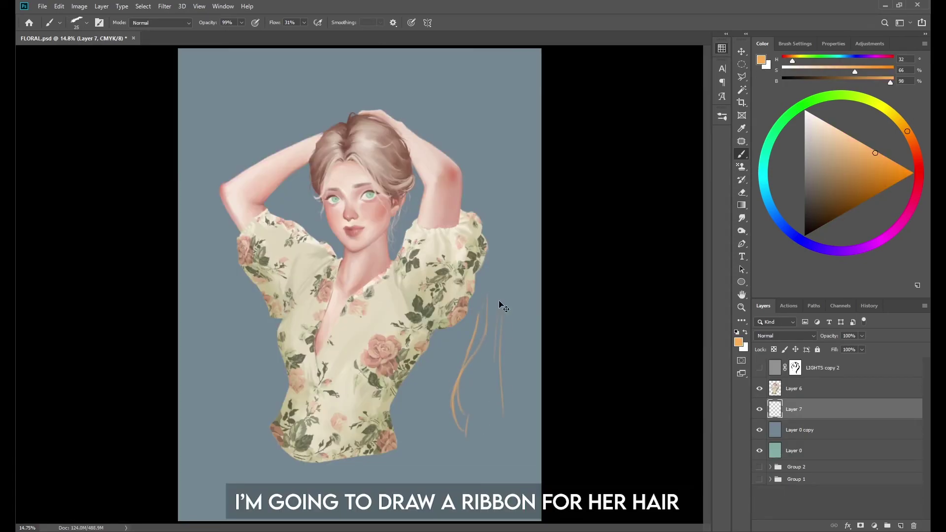
left_click_drag(501, 308, 499, 441)
scroll(503, 308, "up", 2)
- Outline the ribbon shape with the Polygonal Lasso and fill it orange
key("l")
left_click(555, 268)
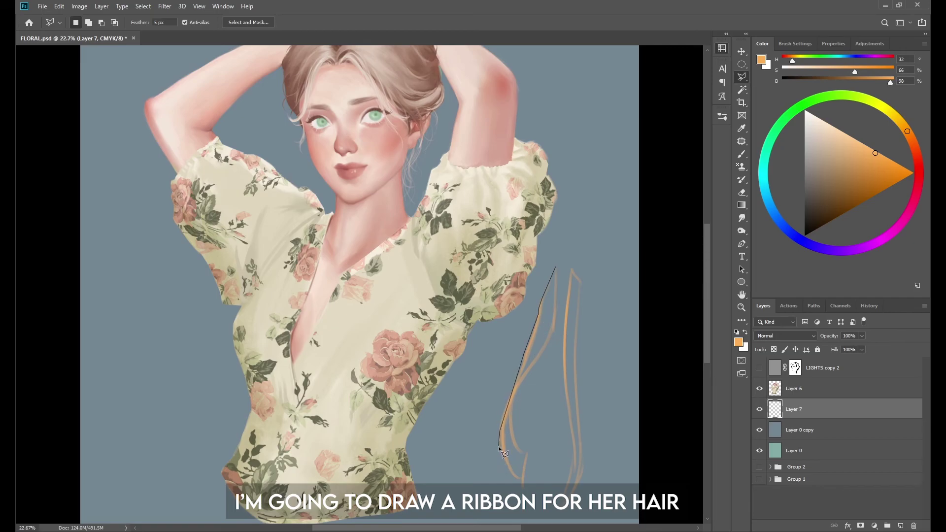
left_click(555, 268)
key("alt+BackSpace")
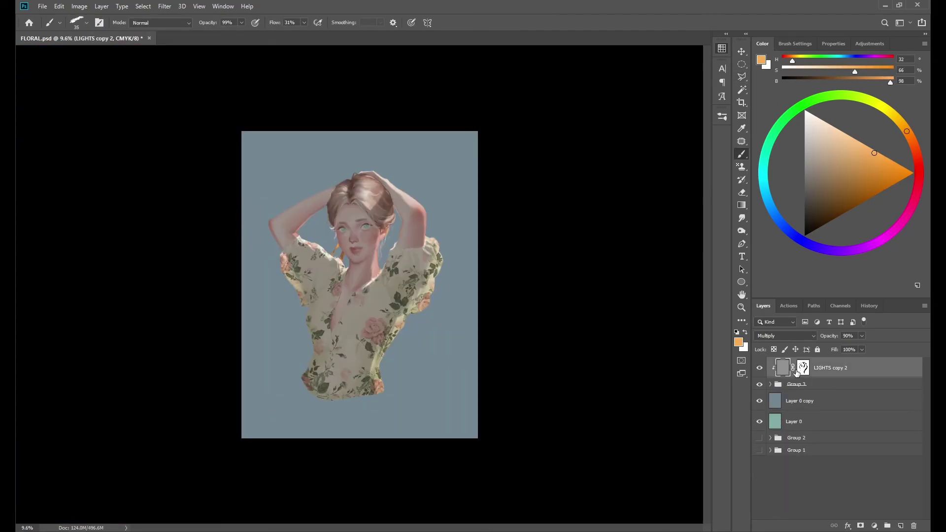
- Target the LIGHTS copy 2 mask and set up a black brush at full opacity
left_click(802, 369)
scroll(340, 253, "up", 3)
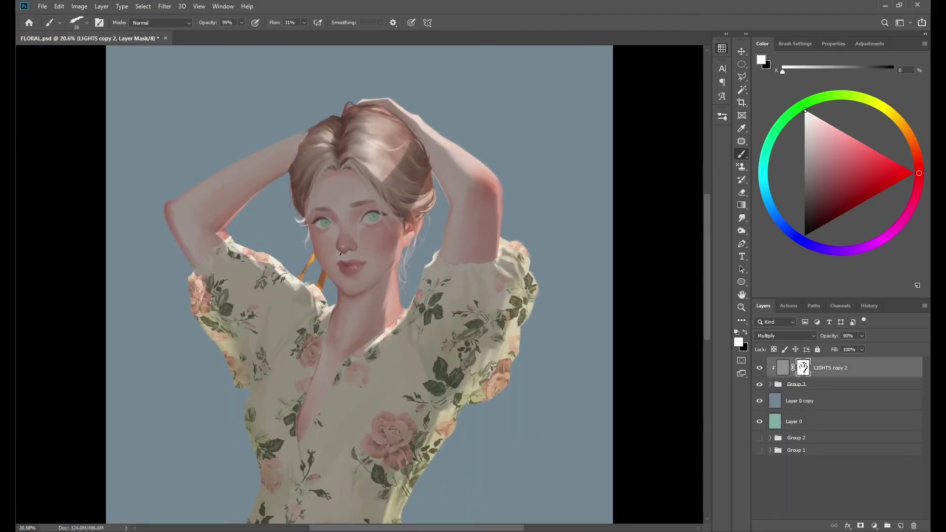
key("x")
key("bracketright")
scroll(318, 251, "up", 2)
key("bracketleft")
key("bracketleft")
key("bracketleft")
scroll(318, 251, "up", 2)
key("0")
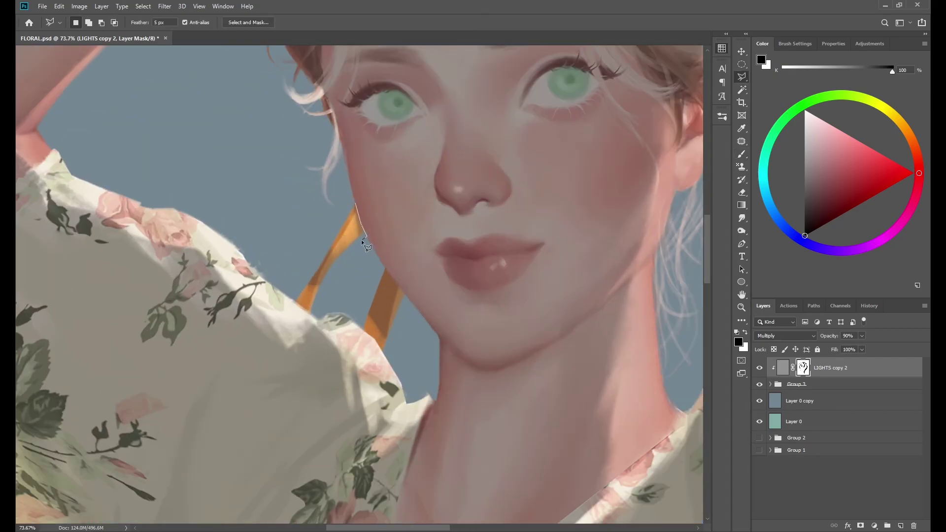
key("bracketright")
key("bracketright")
key("bracketright")
- Outline the strap over the sleeve and paint black on the mask inside it
key("l")
key("x")
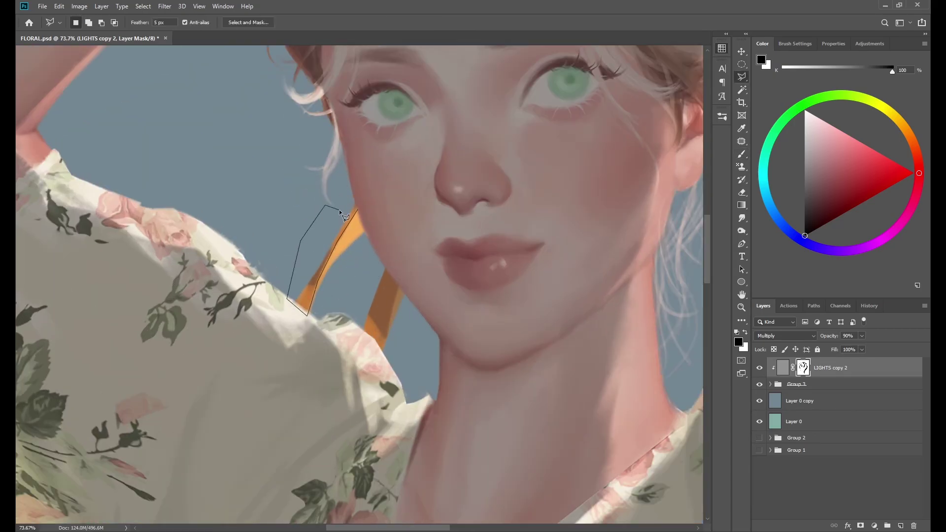
scroll(335, 271, "up", 1)
left_click(399, 269)
left_click(416, 292)
left_click(396, 371)
key("b")
key("x")
left_click_drag(389, 296, 396, 354)
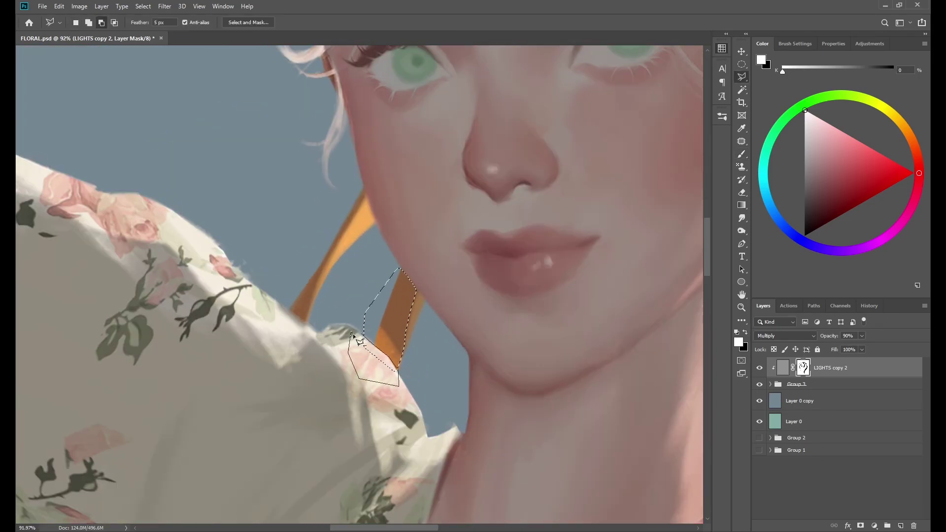
scroll(394, 320, "down", 5)
scroll(394, 320, "up", 5)
scroll(355, 320, "down", 5)
- Make a 3-pixel feathered selection along the strap edge and switch to a white brush
key("l")
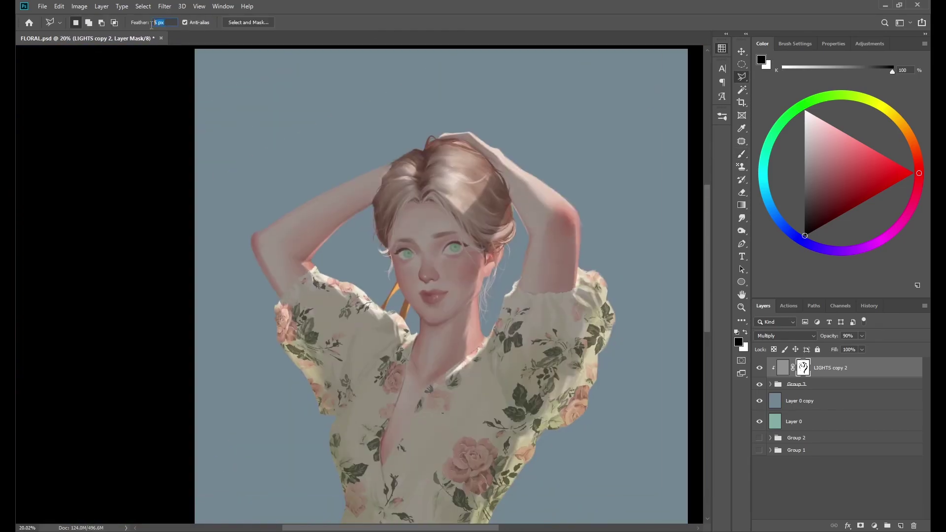
type("3")
key("Return")
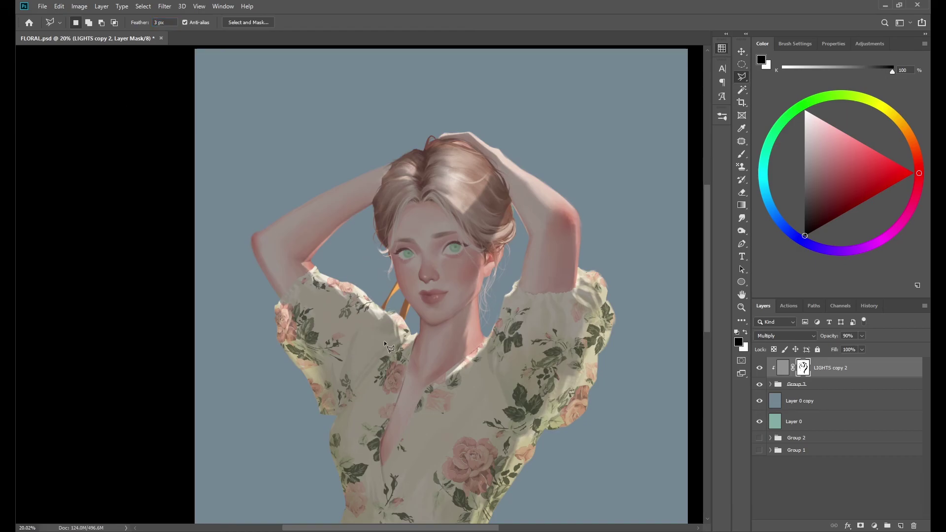
scroll(394, 295, "up", 3)
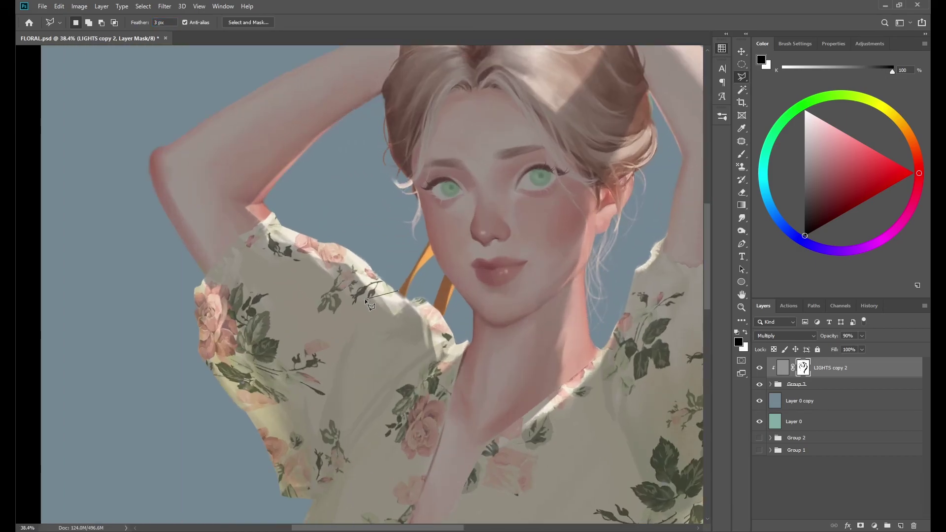
left_click(399, 291)
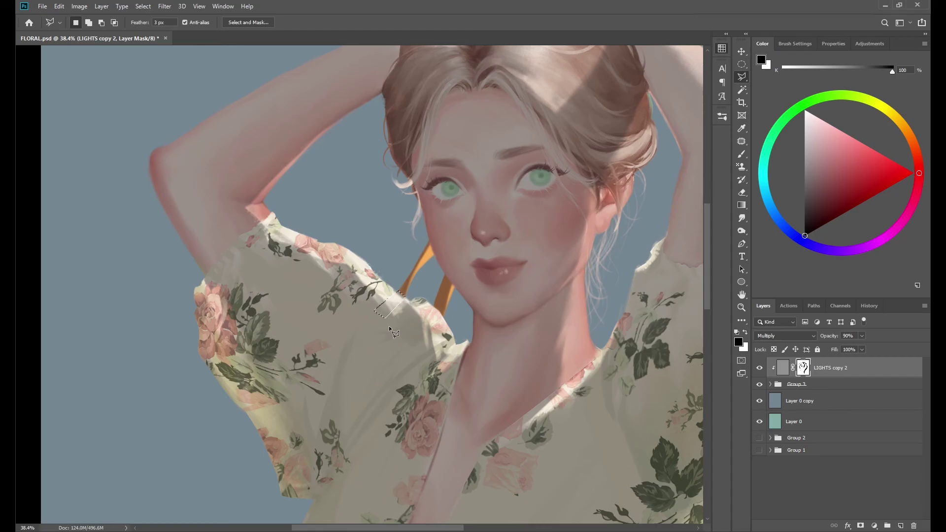
key("b")
key("x")
scroll(378, 293, "down", 3)
scroll(378, 293, "down", 5)
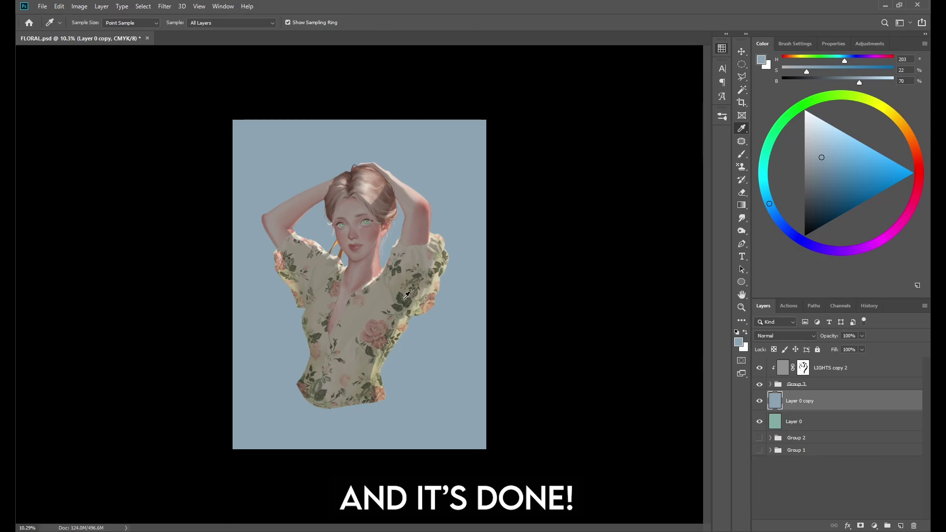
key("b")
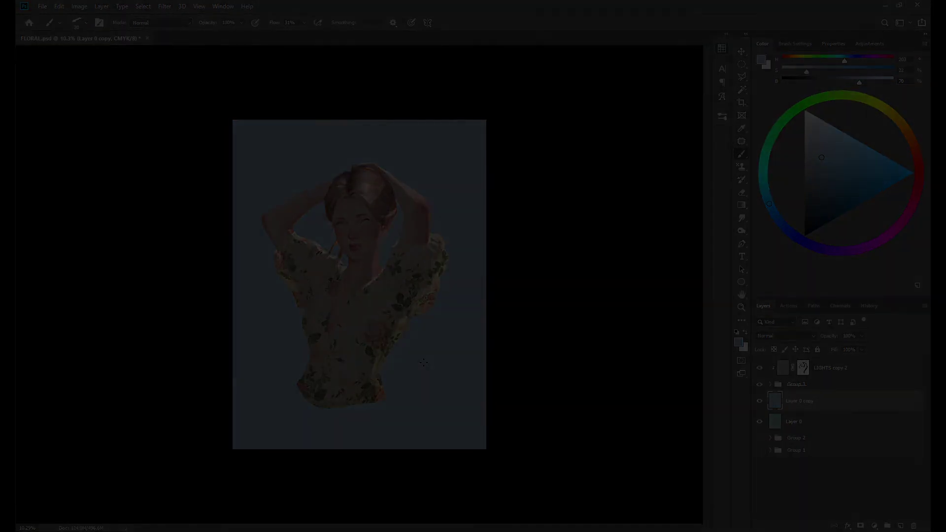